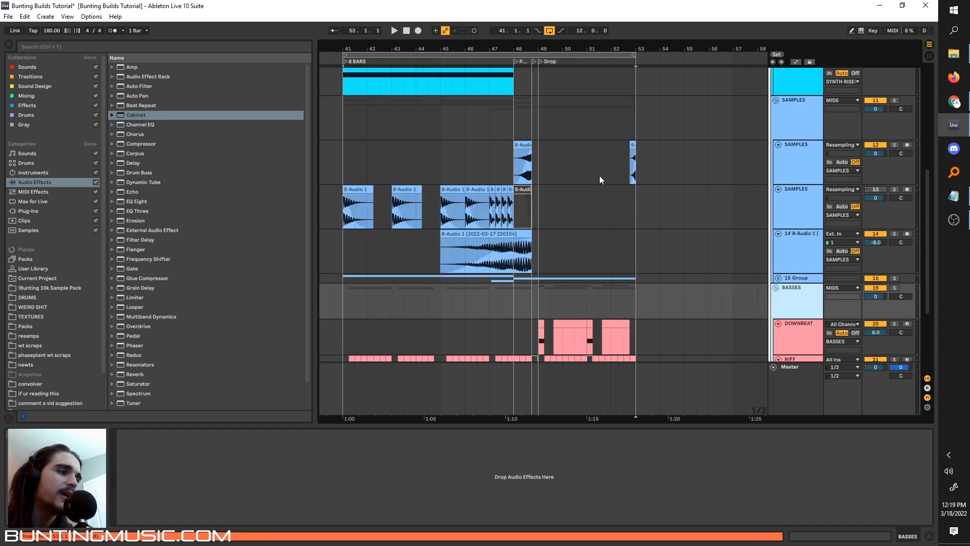
# Look over the arrangement's DRUMS, SAMPLES and BASSES groups, marking the KICKSNARE build clip and finishing on the RIFF track
pyautogui.scroll(6, 547, 180)
pyautogui.scroll(3, 463, 177)
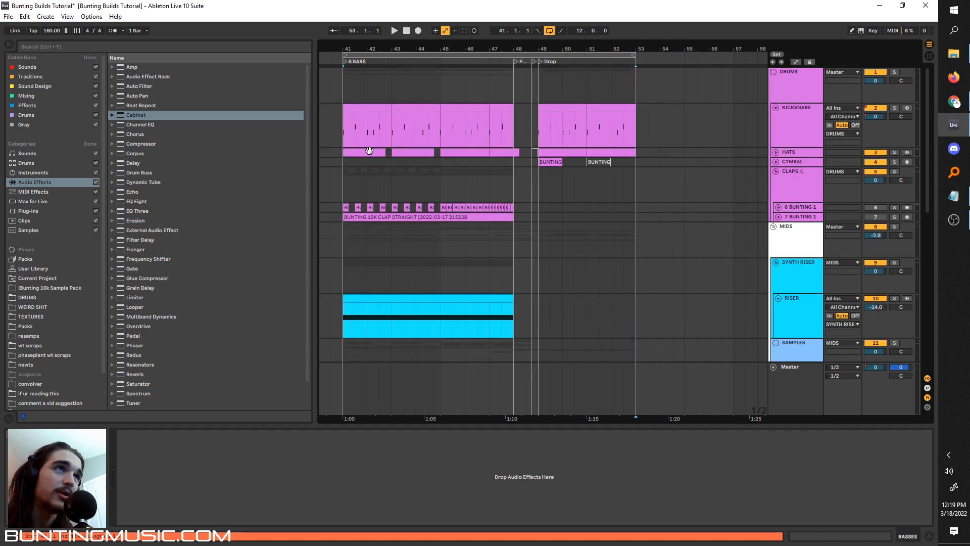
pyautogui.moveTo(344, 139); pyautogui.dragTo(504, 121)
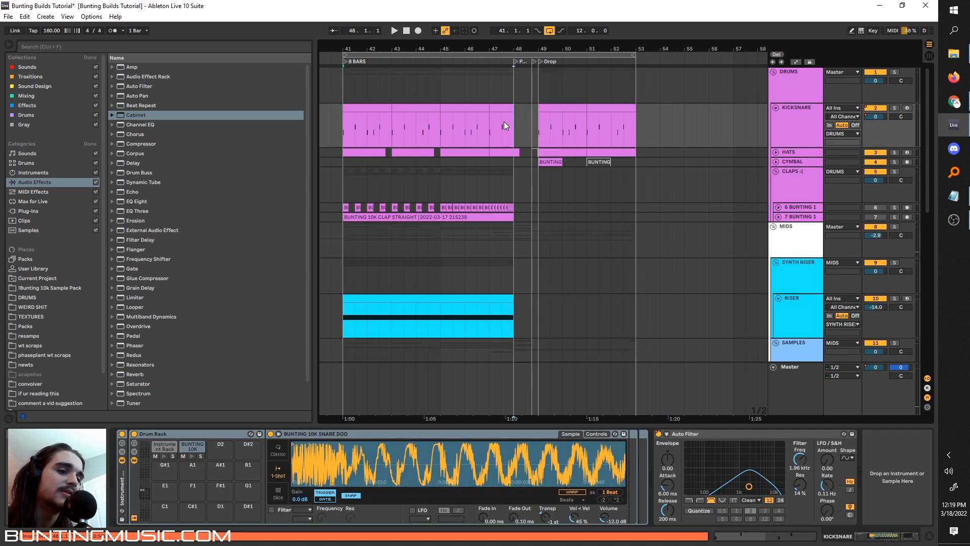
pyautogui.scroll(-3, 504, 122)
pyautogui.click(813, 226)
pyautogui.click(787, 208)
pyautogui.scroll(-2, 786, 217)
pyautogui.click(789, 233)
pyautogui.scroll(-2, 771, 246)
pyautogui.scroll(-4, 771, 246)
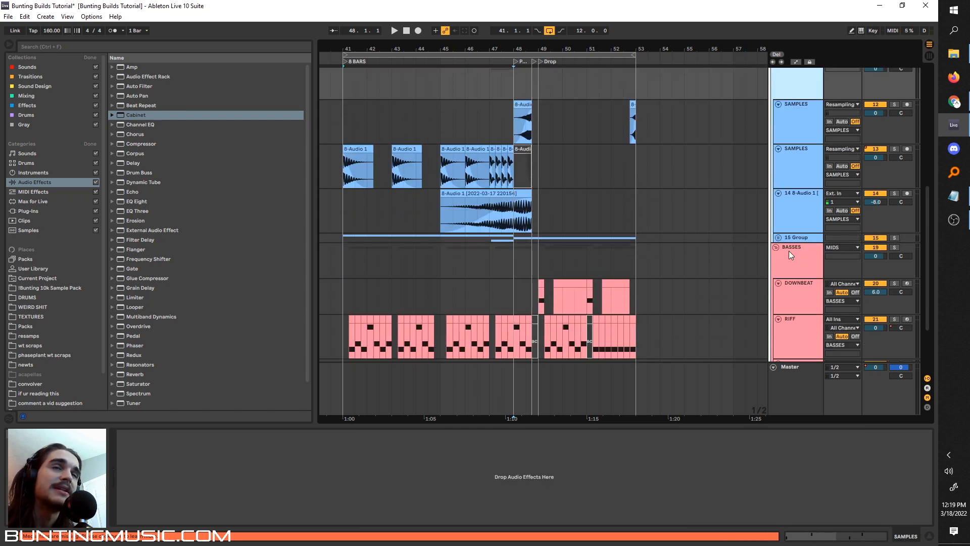
pyautogui.click(774, 265)
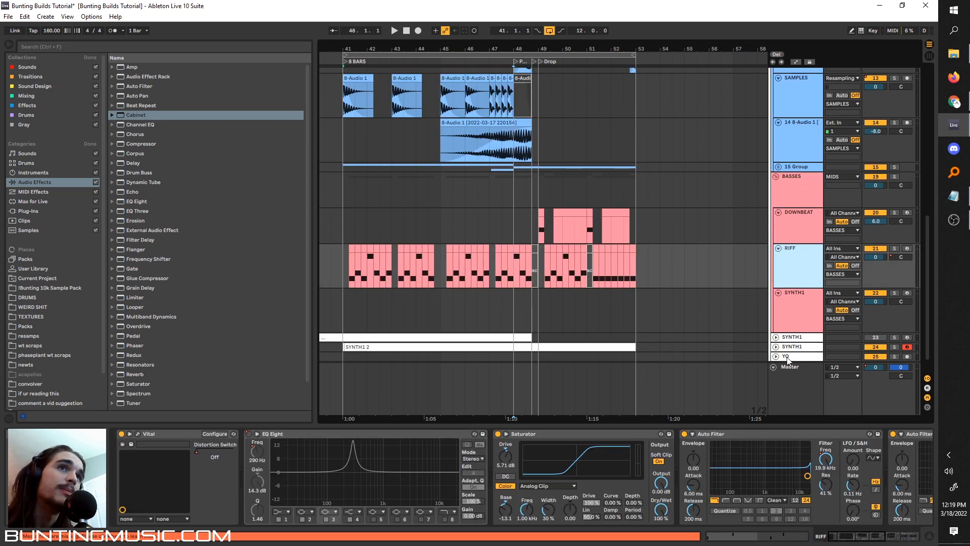
# Raise the Dry/Wet of the Cabinet effect on the Master track to 50.8 %
pyautogui.click(802, 380)
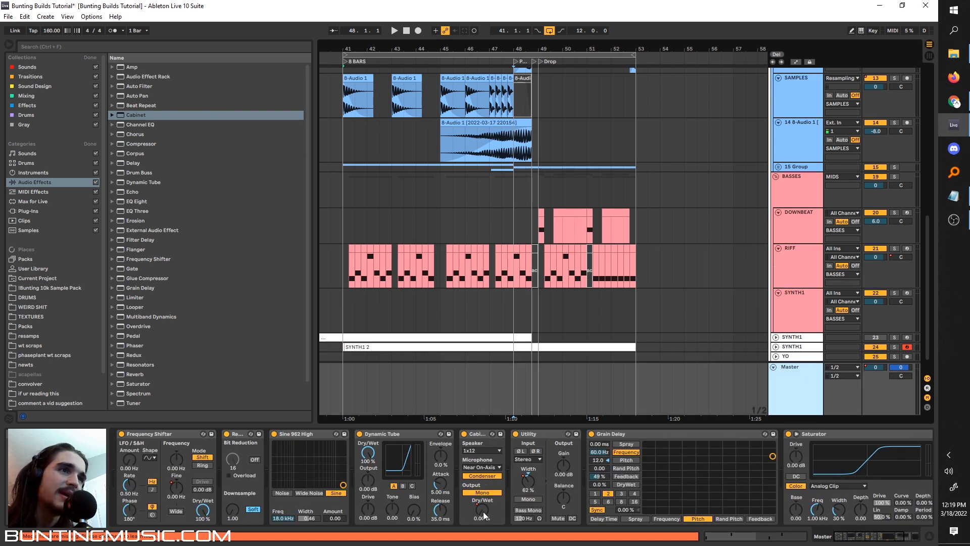
pyautogui.moveTo(483, 513); pyautogui.dragTo(483, 500)
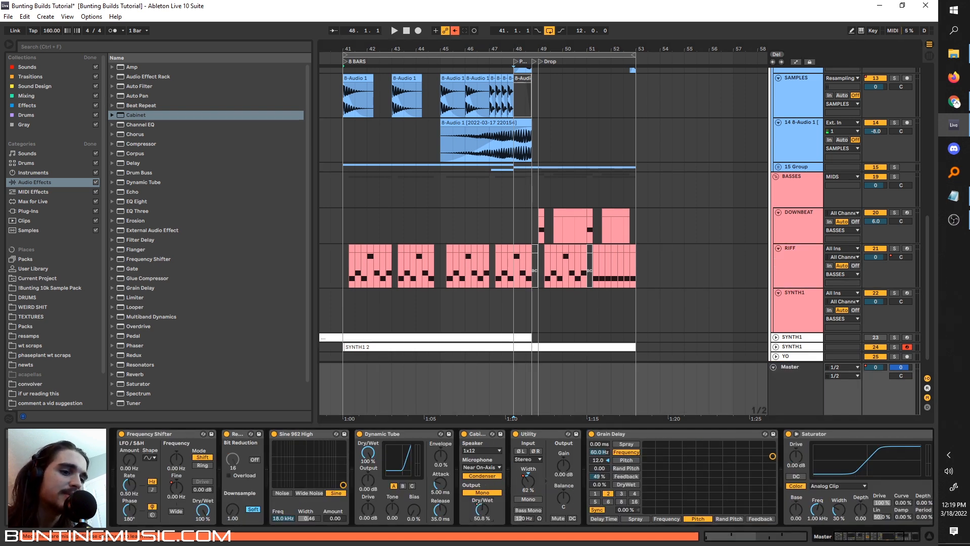
# Mark the DOWNBEAT and RIFF clips in the Drop section and place the insertion marker at bar 49
pyautogui.click(526, 188)
pyautogui.moveTo(635, 261); pyautogui.dragTo(536, 224)
pyautogui.click(536, 224)
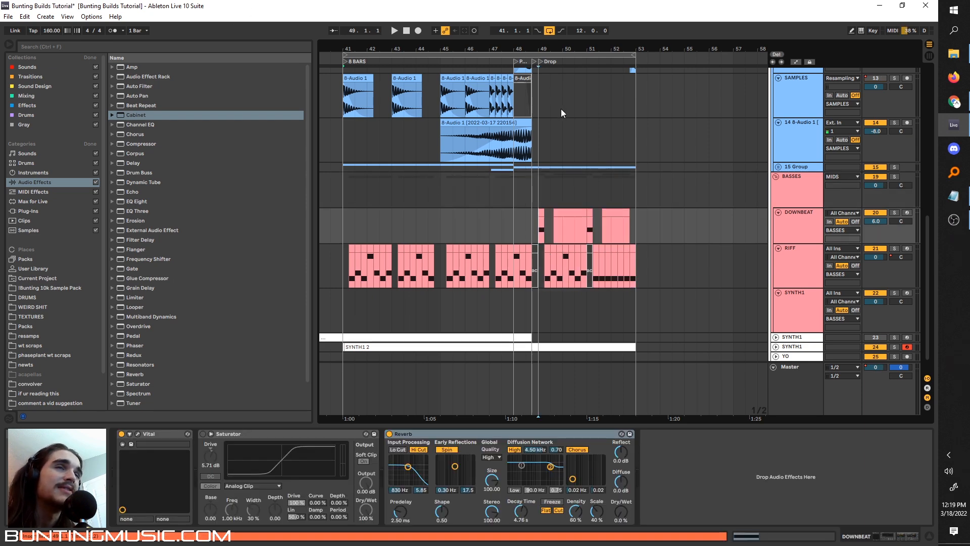
# Switch to Chrome, review the Patreon membership page and the 10K Sample Pack's list of included items, and return to Ableton Live
pyautogui.click(948, 103)
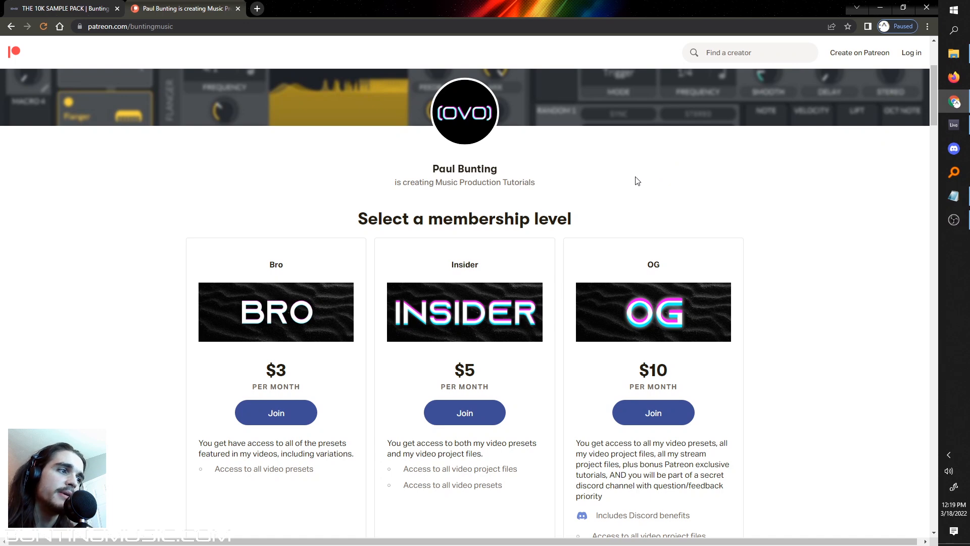
pyautogui.click(64, 5)
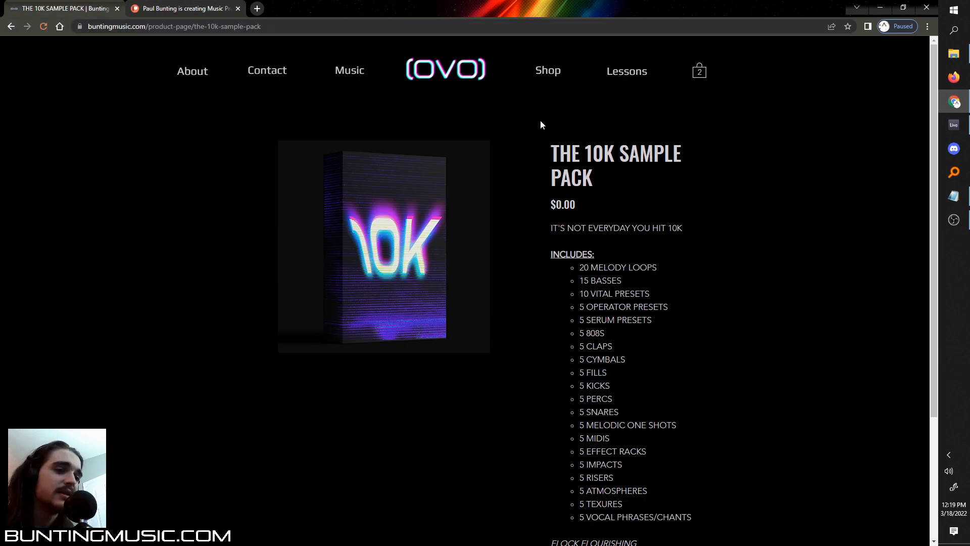
pyautogui.click(630, 182)
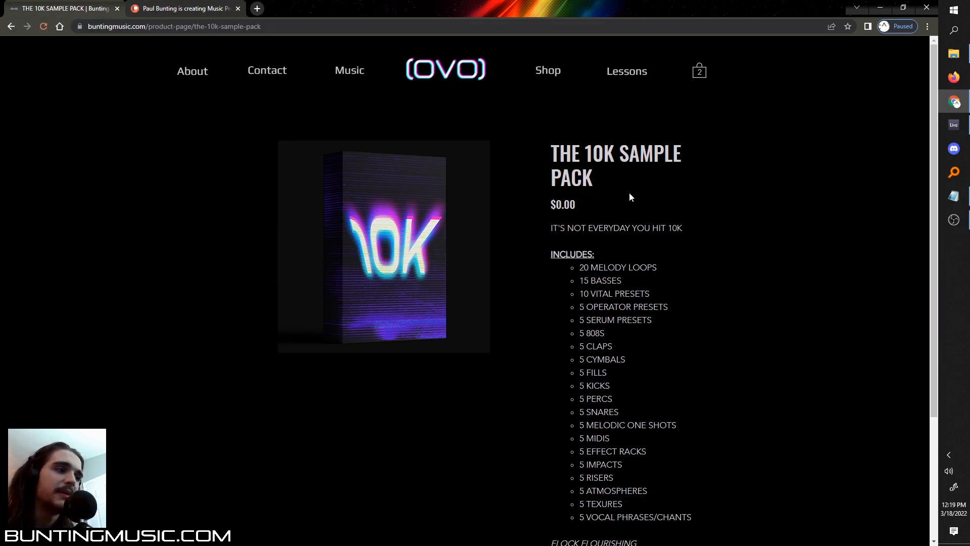
pyautogui.scroll(-1, 634, 213)
pyautogui.moveTo(552, 189); pyautogui.dragTo(722, 411)
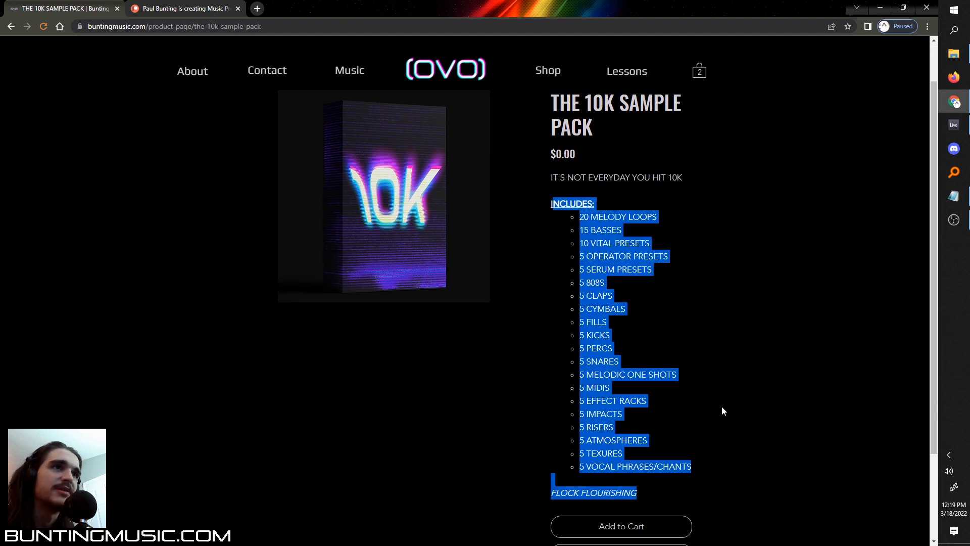
pyautogui.click(723, 446)
pyautogui.click(880, 8)
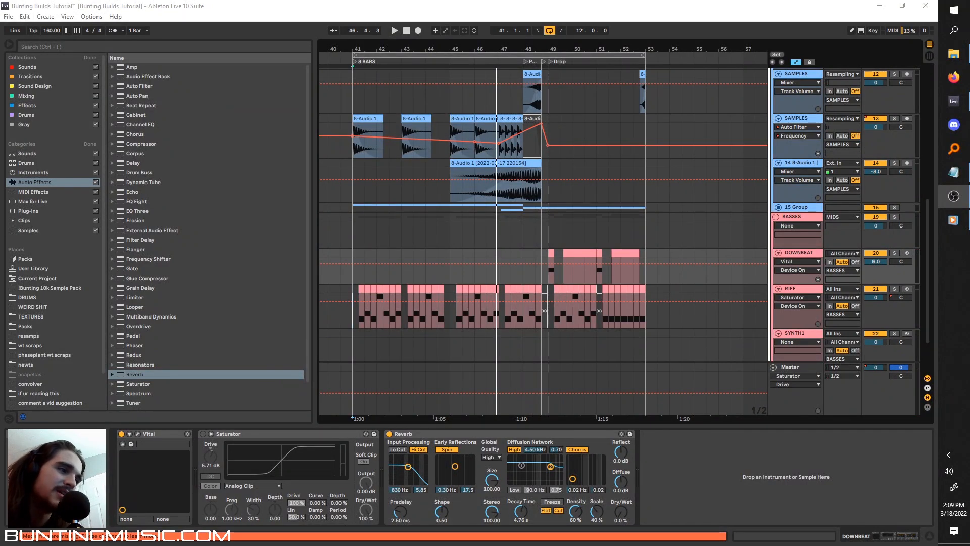
# Play the build from bar 41 and again from bar 45 to hear the RIFF clips
pyautogui.click(362, 310)
pyautogui.press('space')
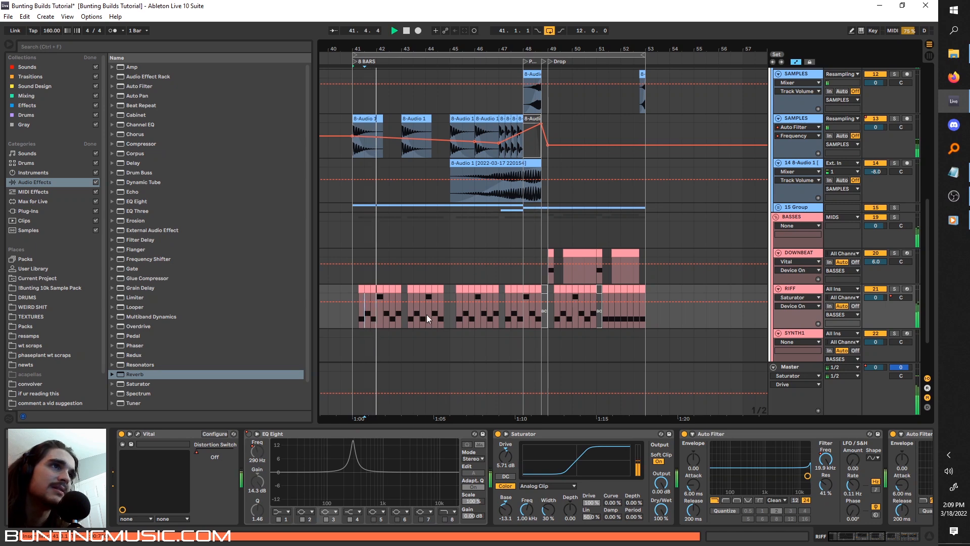
pyautogui.click(456, 314)
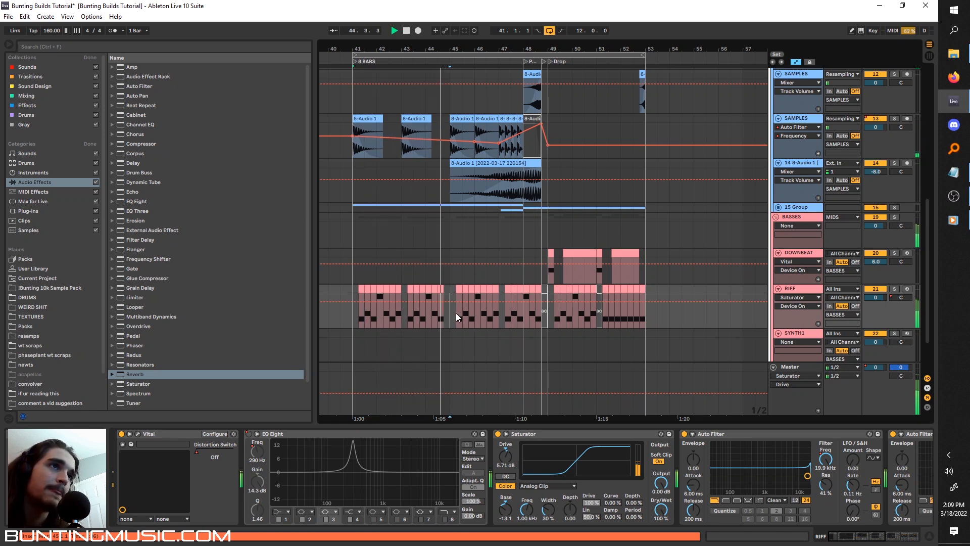
pyautogui.press('space')
pyautogui.scroll(1, 480, 311)
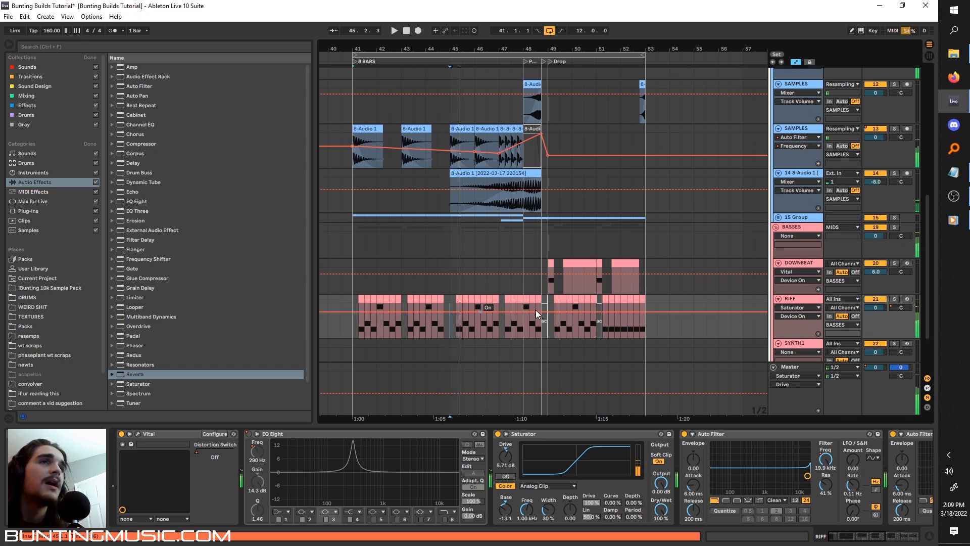
# Play the Drop from bar 49, followed by the build from bar 45, to compare the two sections
pyautogui.click(548, 287)
pyautogui.press('space')
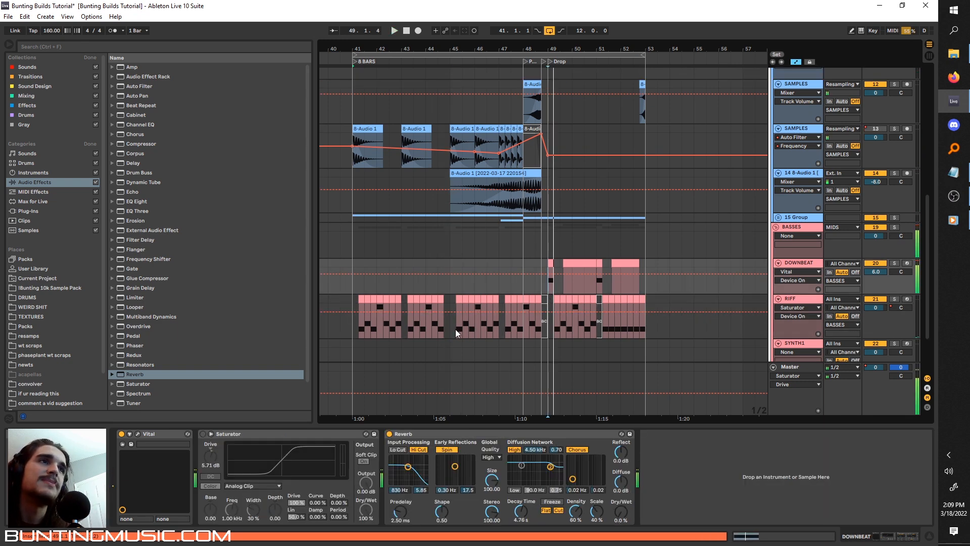
pyautogui.click(454, 329)
pyautogui.press('space')
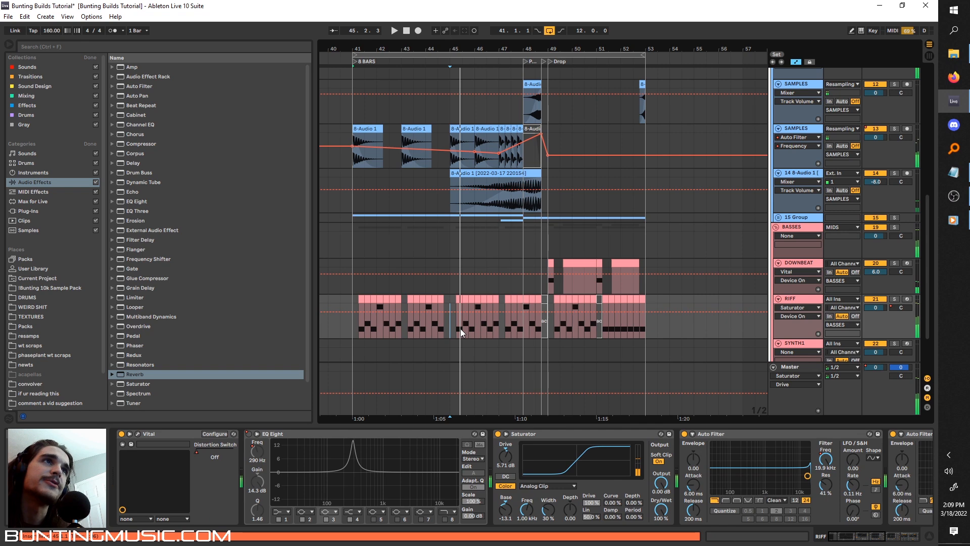
# Solo SAMPLES track 13 and play its audio clips from bar 45
pyautogui.click(451, 162)
pyautogui.click(894, 130)
pyautogui.press('space')
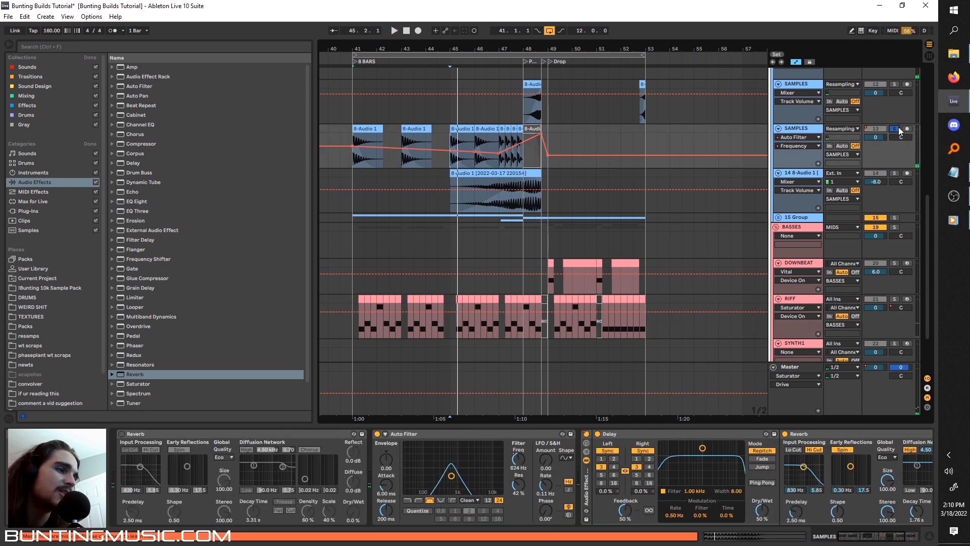
# Mark the Drop's DOWNBEAT and RIFF clips from bar 49 to bar 53 and bring up the RIFF track's effects chain
pyautogui.scroll(-1, 843, 208)
pyautogui.click(793, 282)
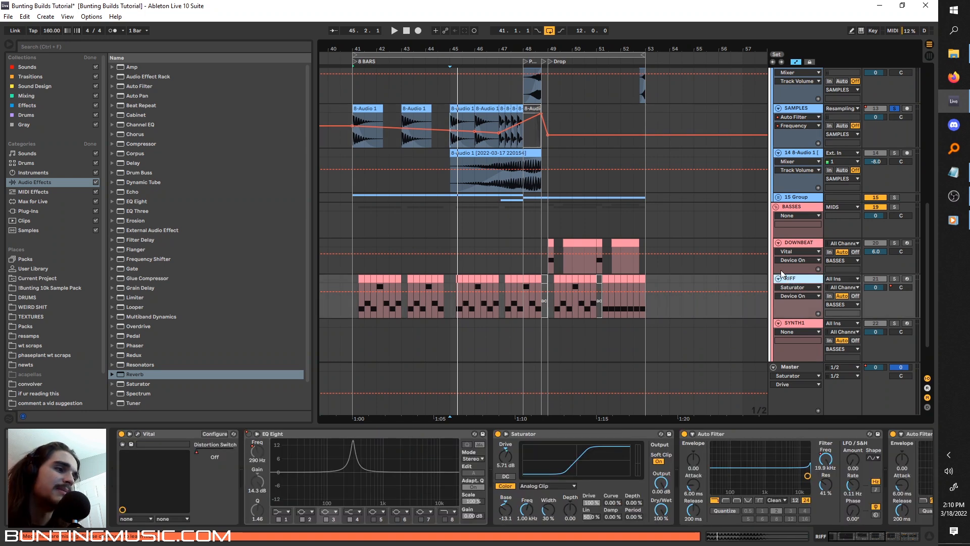
pyautogui.moveTo(642, 302); pyautogui.dragTo(549, 253)
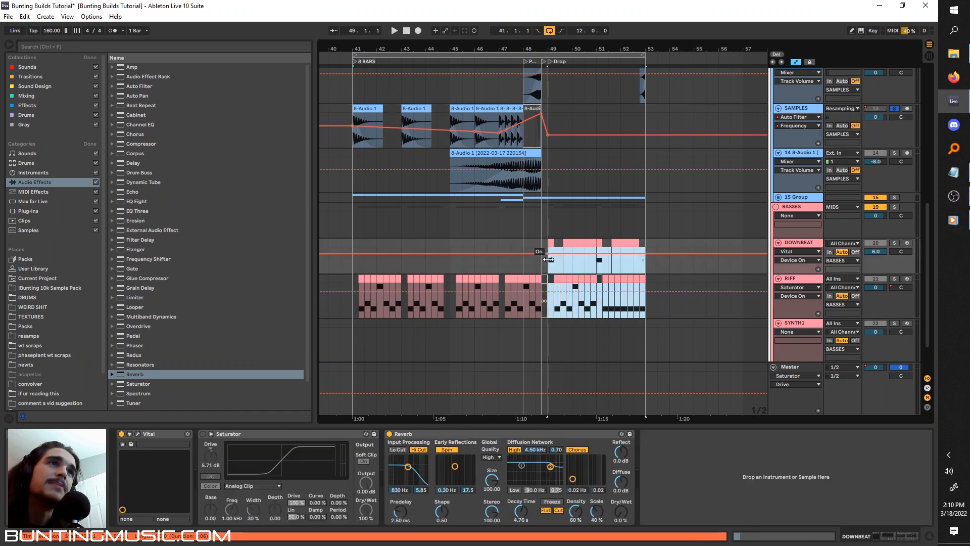
pyautogui.click(545, 243)
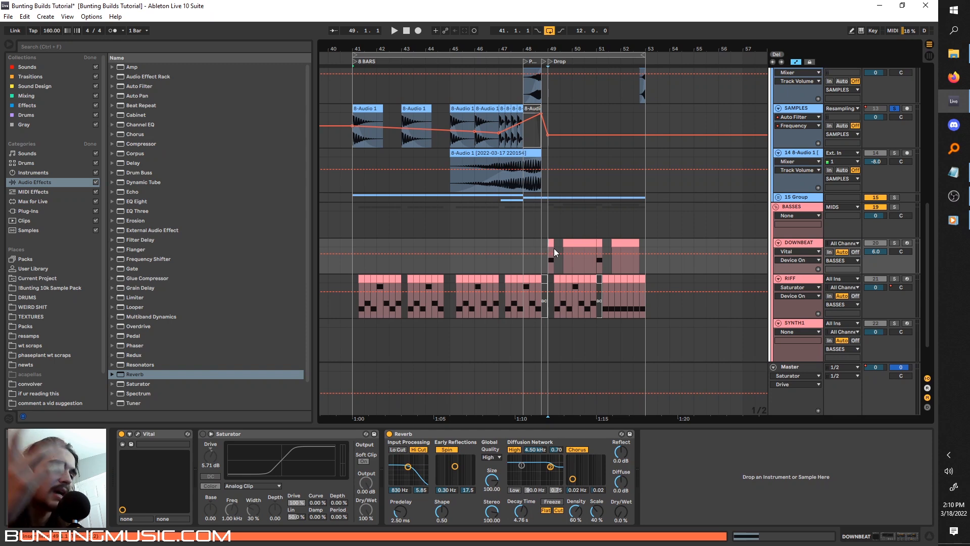
pyautogui.click(799, 286)
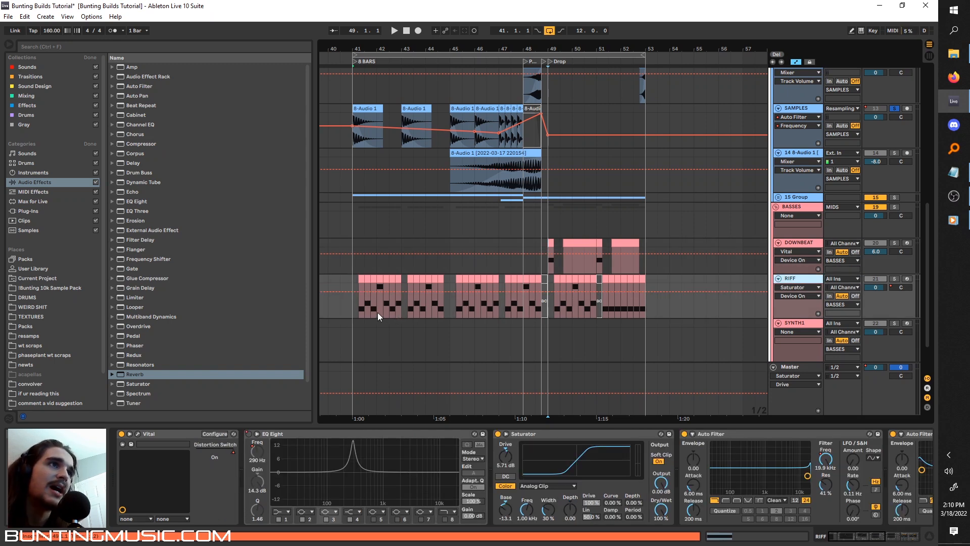
# Play the build from bar 41 with the solo on SAMPLES track 13 cleared
pyautogui.click(358, 307)
pyautogui.press('space')
pyautogui.click(895, 279)
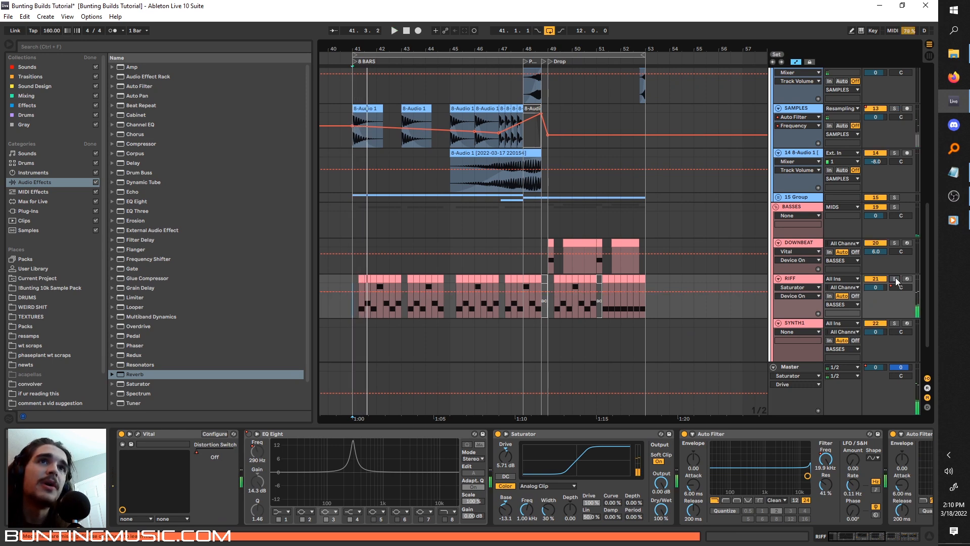
# Bypass the second Auto Filter and the Reverb on the RIFF track and play the build without them
pyautogui.scroll(-2, 843, 434)
pyautogui.click(813, 434)
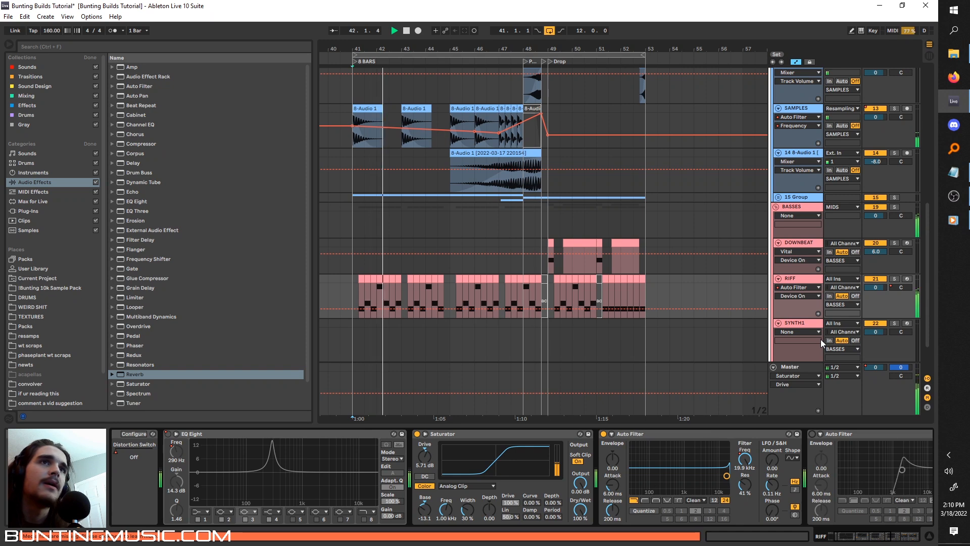
pyautogui.moveTo(848, 539); pyautogui.dragTo(870, 541)
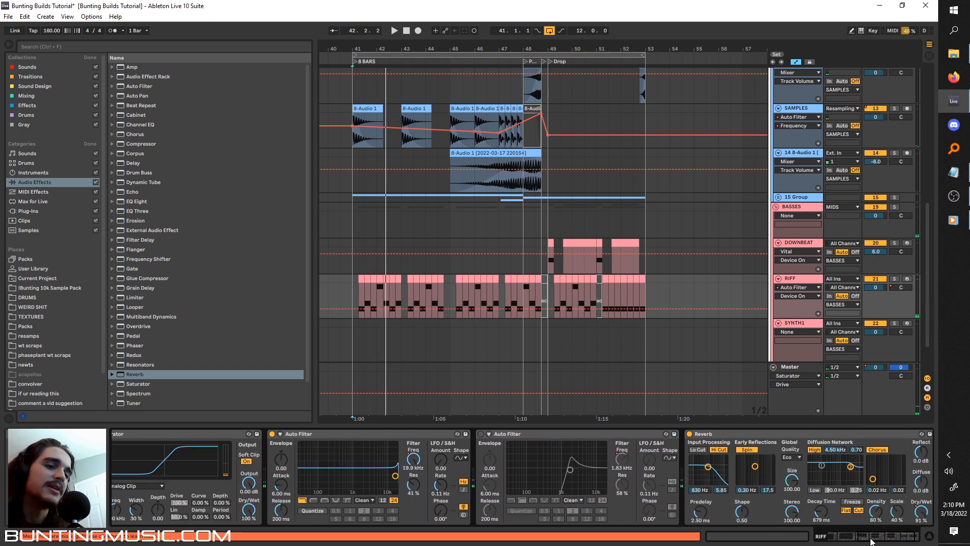
pyautogui.scroll(-2, 576, 474)
pyautogui.click(632, 434)
pyautogui.press('space')
# Turn the RIFF track's second Auto Filter and Reverb back on, display the filter's frequency automation, and replay from bar 41
pyautogui.click(423, 434)
pyautogui.click(566, 459)
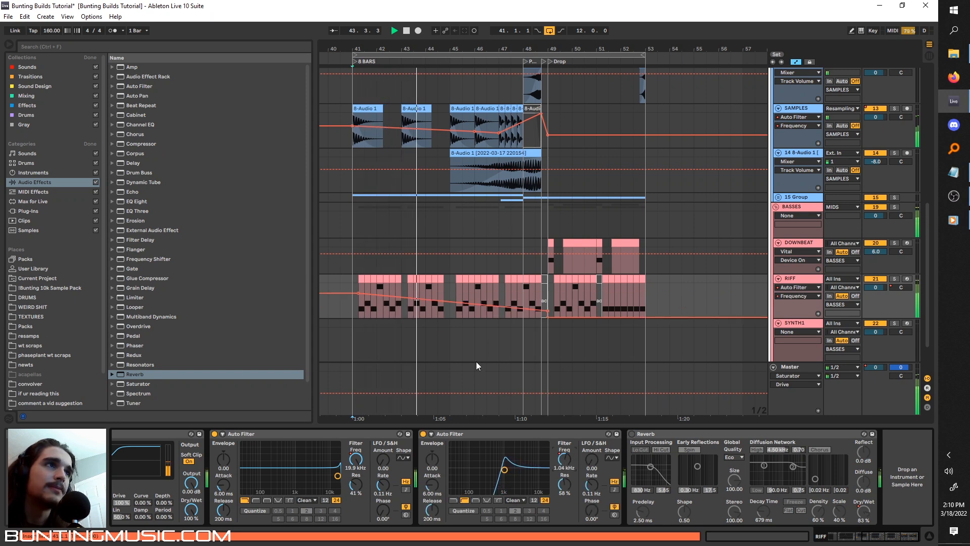
pyautogui.click(632, 434)
pyautogui.click(356, 309)
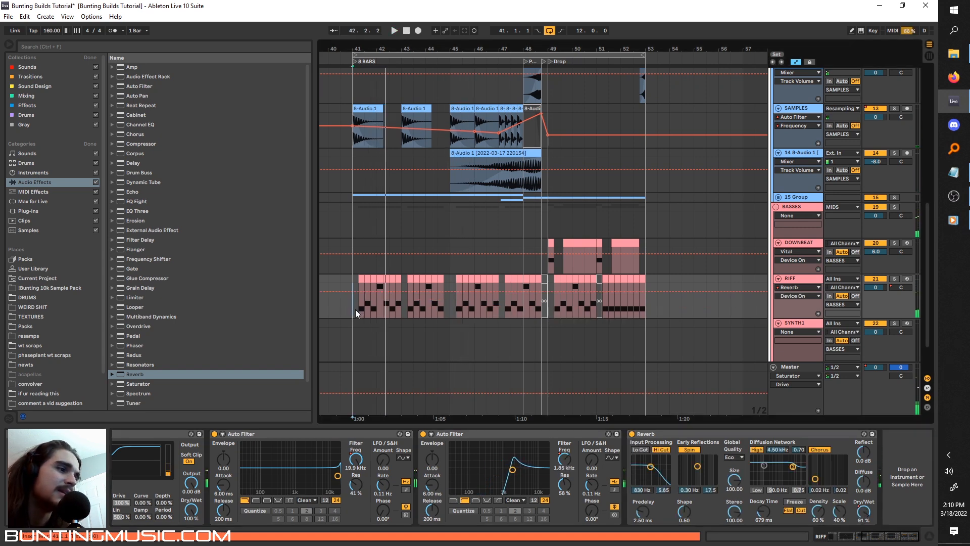
# Play the start of the Drop from bar 49 to hear the RIFF with its filter and reverb automation
pyautogui.click(548, 313)
pyautogui.scroll(2, 548, 313)
pyautogui.press('space')
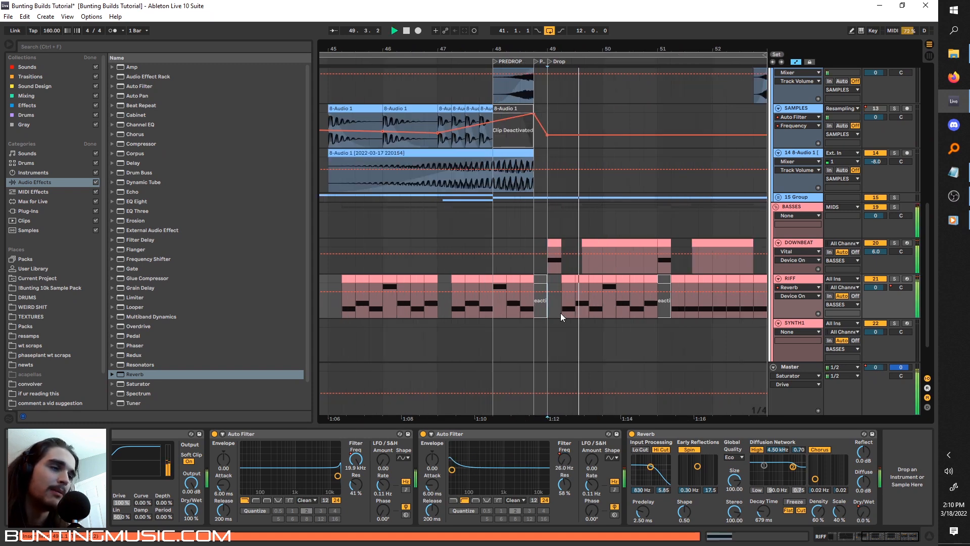
pyautogui.press('space')
pyautogui.scroll(-2, 532, 284)
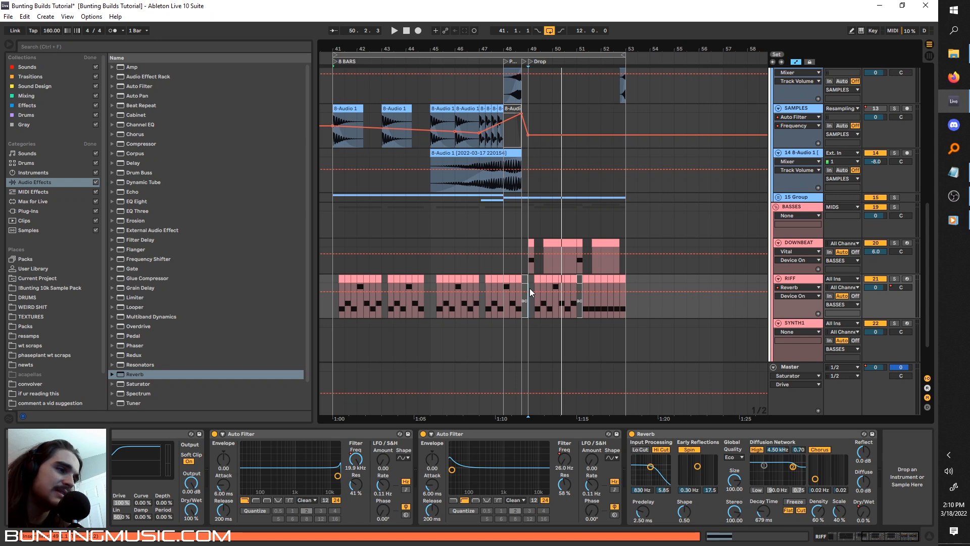
# Display the frequency automation of the RIFF track's second Auto Filter and play the build from bars 41 and 45
pyautogui.click(563, 460)
pyautogui.click(337, 305)
pyautogui.press('space')
pyautogui.click(430, 309)
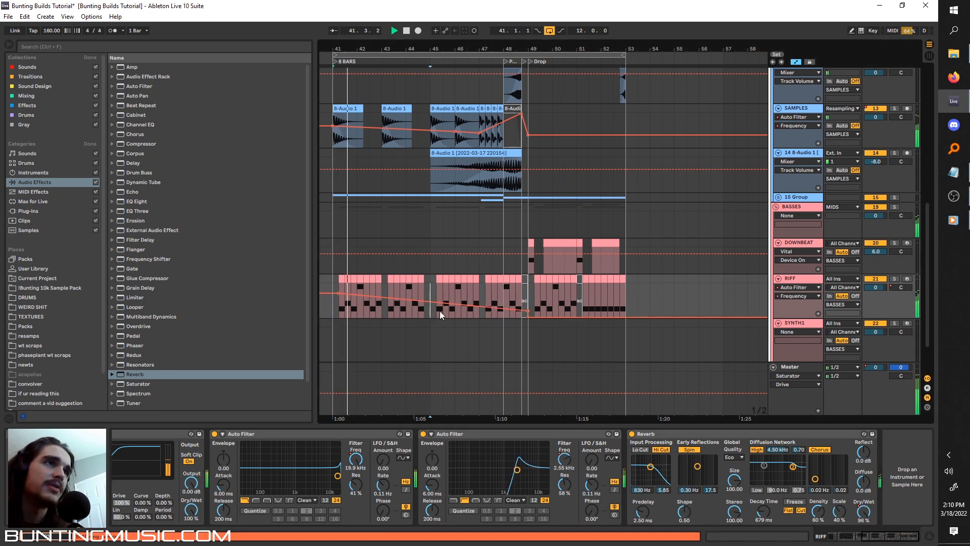
pyautogui.press('space')
pyautogui.press('space')
pyautogui.click(489, 298)
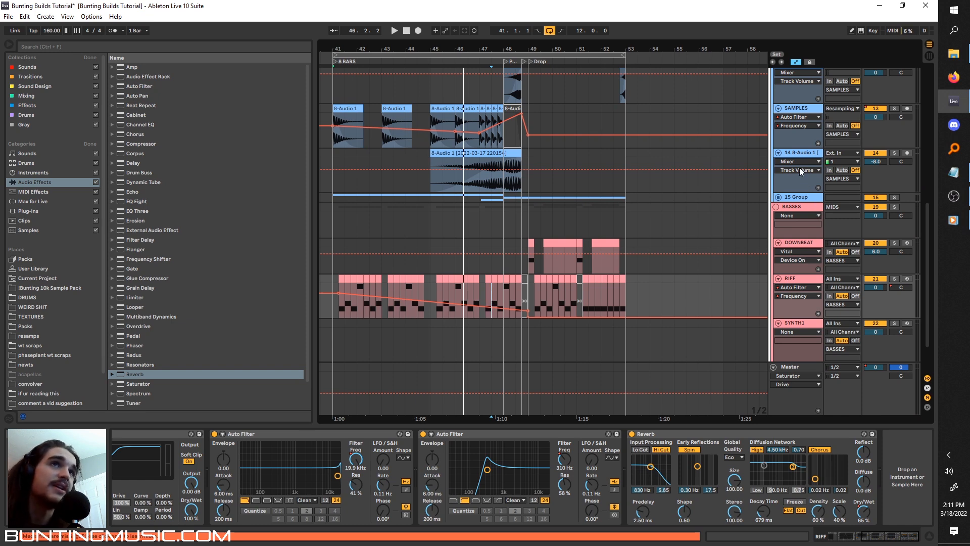
# Solo the 14 8-Audio 1 track, play its clip, and display its Auto Filter frequency automation
pyautogui.click(792, 154)
pyautogui.scroll(1, 457, 198)
pyautogui.click(457, 198)
pyautogui.press('space')
pyautogui.scroll(2, 487, 193)
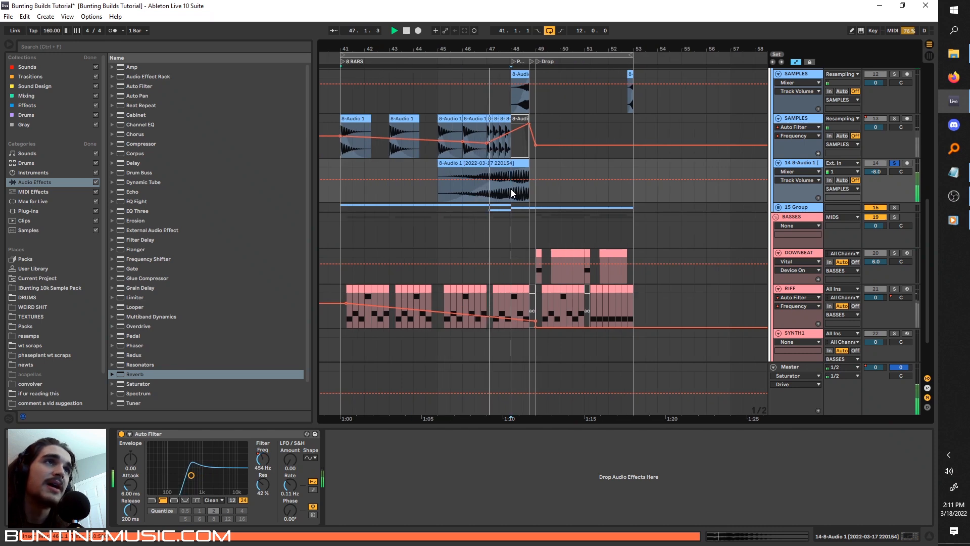
pyautogui.scroll(1, 510, 189)
pyautogui.click(261, 457)
pyautogui.press('space')
# Move the solo from track 14 to SAMPLES track 13 and play its filtered clips from the middle of bar 45
pyautogui.scroll(-3, 347, 323)
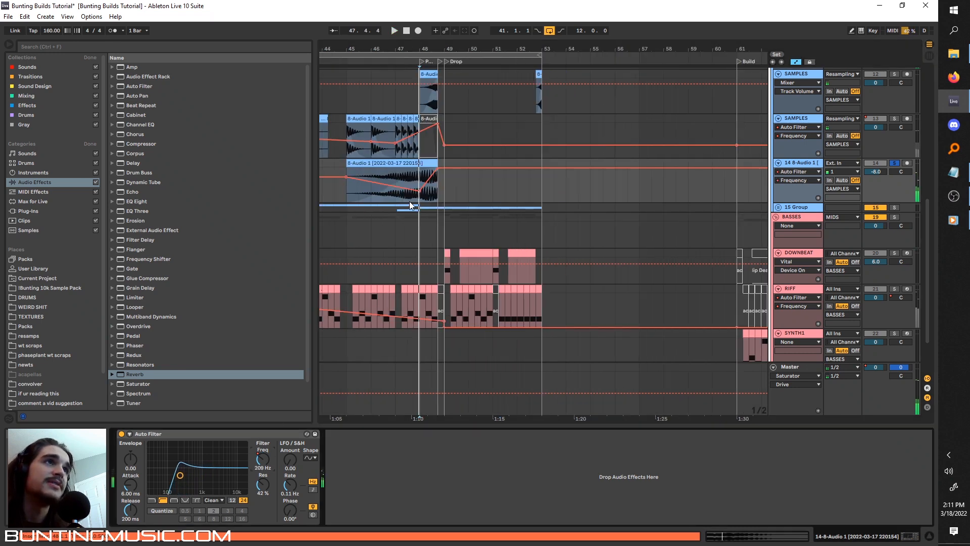
pyautogui.scroll(2, 408, 202)
pyautogui.hscroll(-5, 411, 205)
pyautogui.scroll(2, 416, 210)
pyautogui.press('s')
pyautogui.click(808, 211)
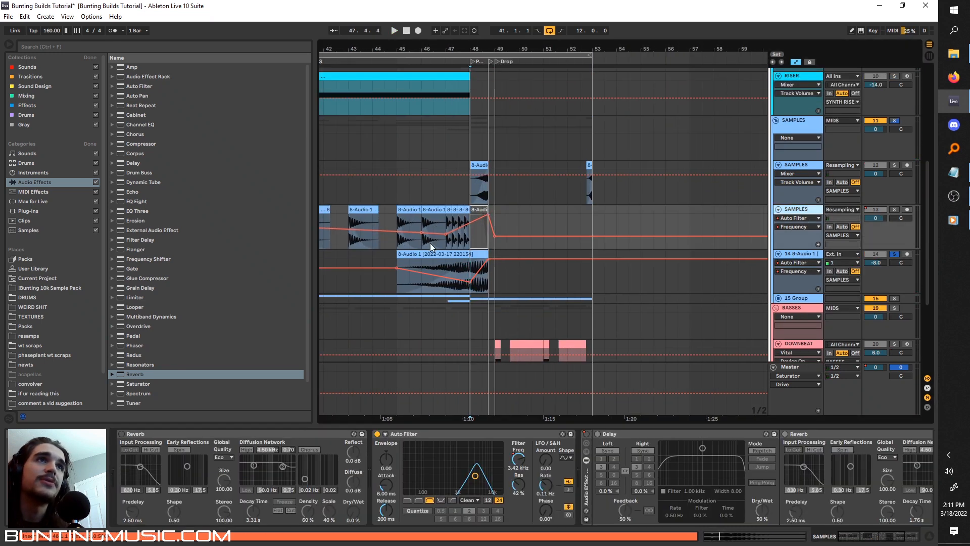
pyautogui.hscroll(-4, 441, 222)
pyautogui.click(445, 223)
pyautogui.press('space')
pyautogui.click(894, 209)
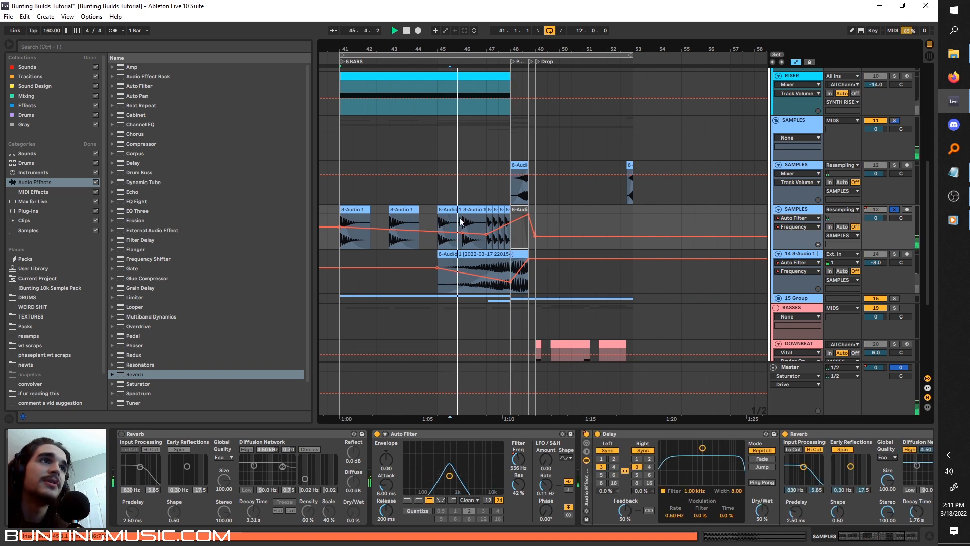
# Play track 13's clips from bar 47, and solo SAMPLES track 12 and play its clip at bar 48
pyautogui.click(483, 223)
pyautogui.press('space')
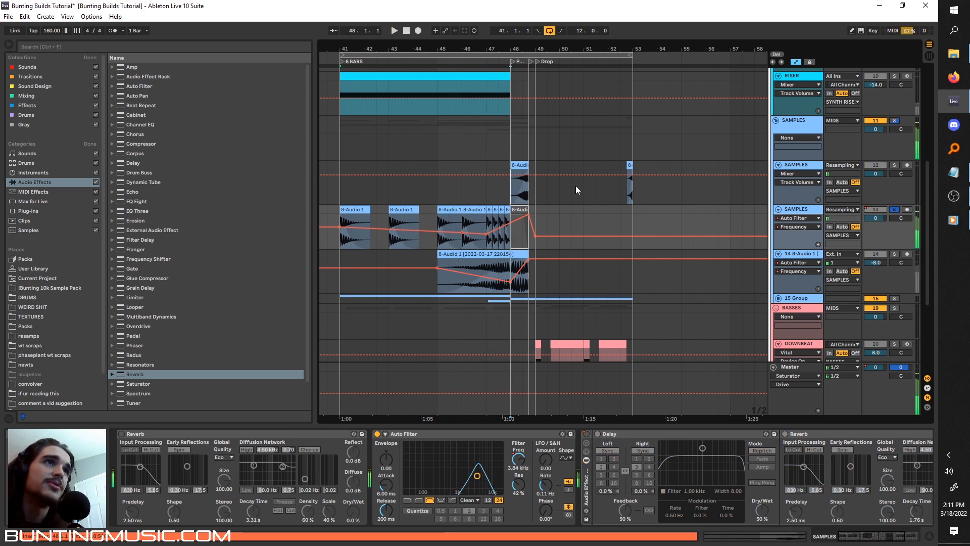
pyautogui.click(520, 192)
pyautogui.click(894, 166)
pyautogui.press('space')
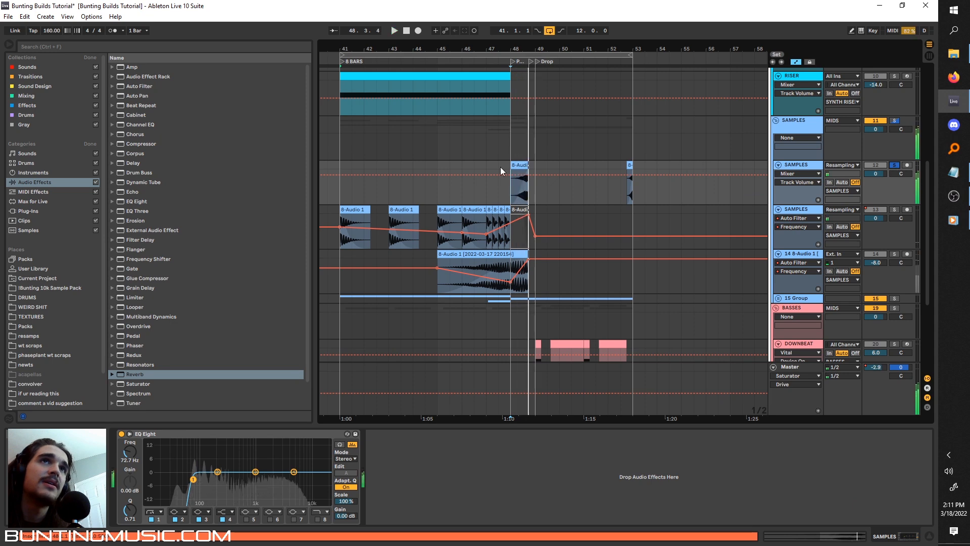
# Solo the 14 8-Audio 1 track and play its filtered clip from bar 45
pyautogui.scroll(-3, 447, 223)
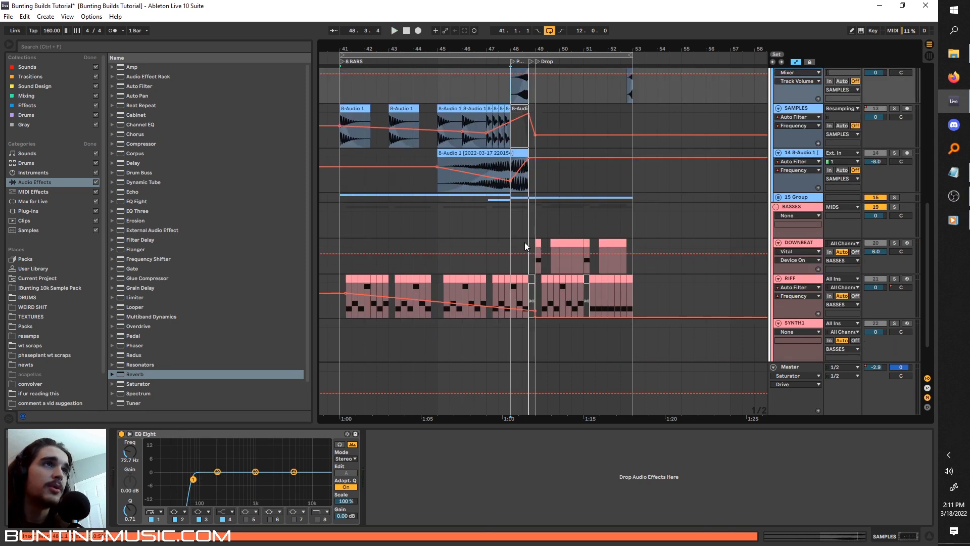
pyautogui.click(491, 183)
pyautogui.click(894, 153)
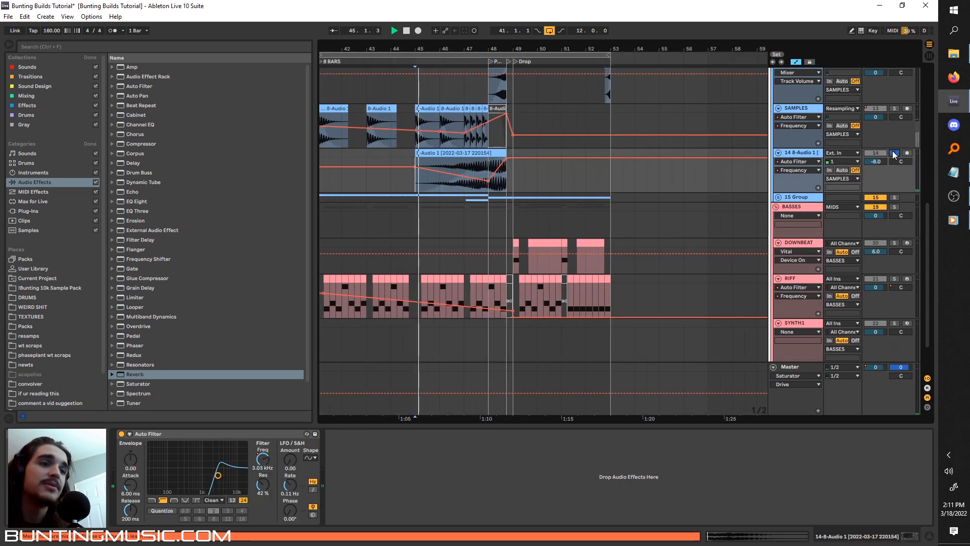
# Solo the DOWNBEAT track and play its first note at the Drop on bar 49
pyautogui.scroll(3, 504, 259)
pyautogui.click(552, 265)
pyautogui.click(894, 243)
pyautogui.press('space')
pyautogui.press('space')
pyautogui.press('space')
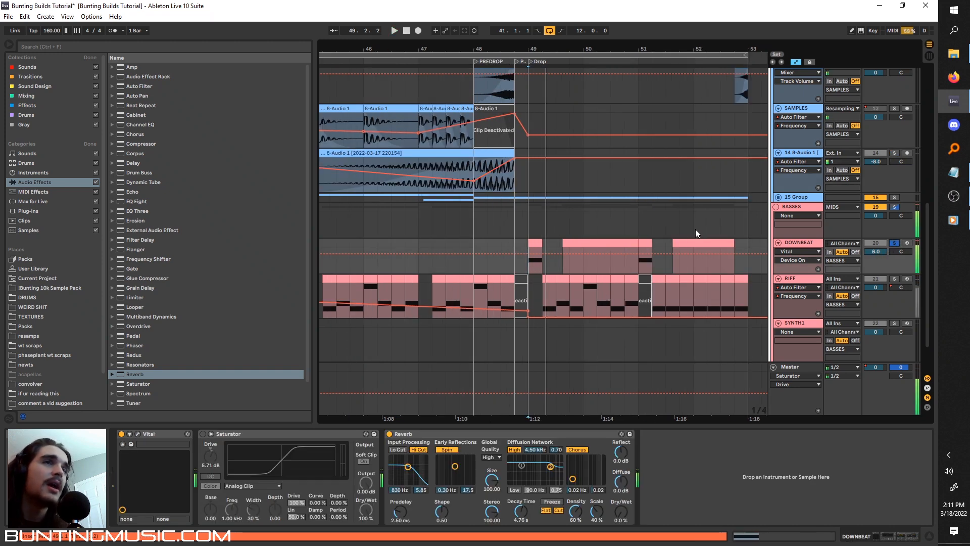
# Insert an audio track below 14 8-Audio 1 and place its insertion point at bar 49
pyautogui.rightClick(797, 159)
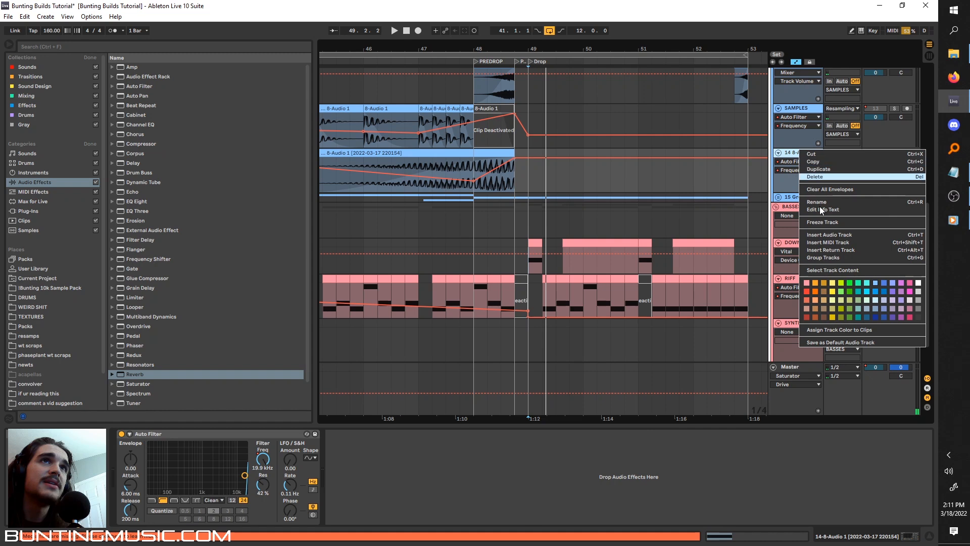
pyautogui.click(829, 234)
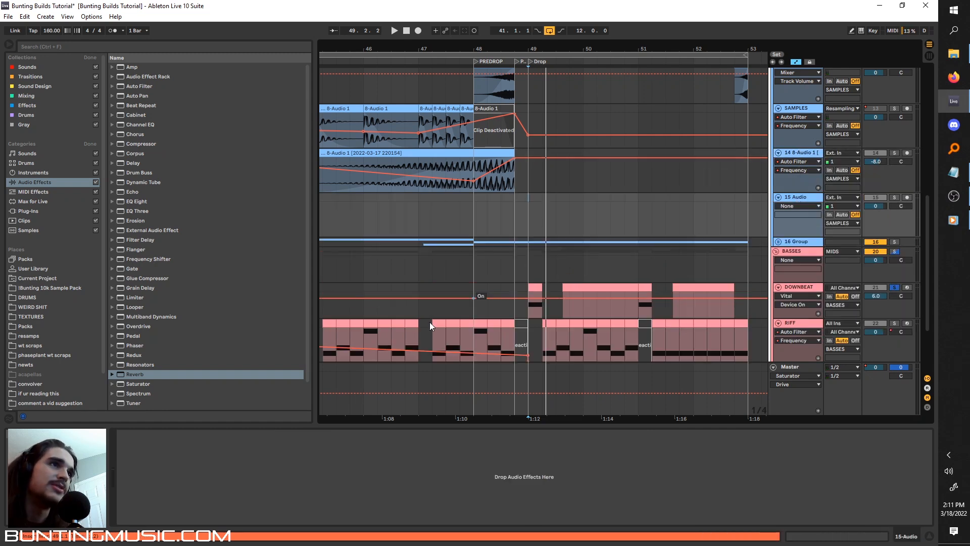
pyautogui.click(432, 332)
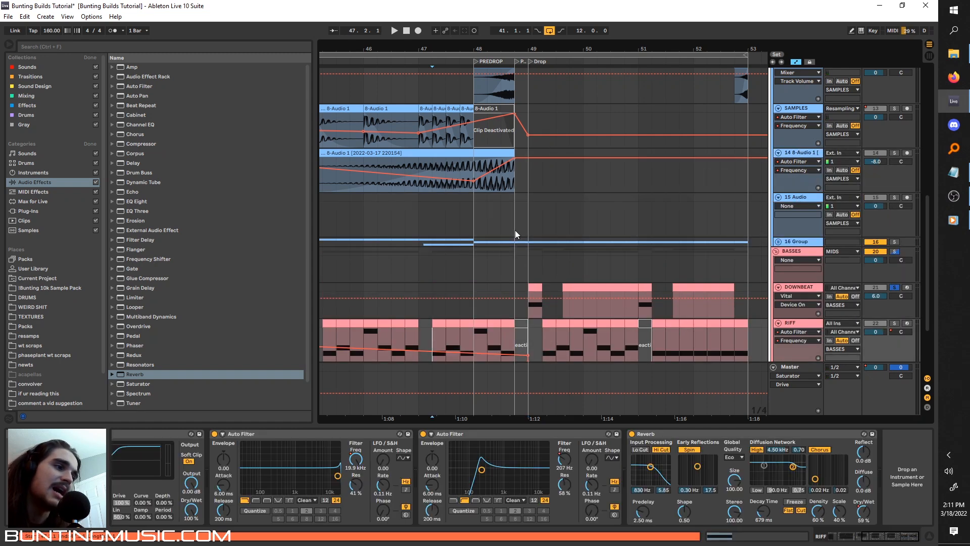
pyautogui.click(532, 207)
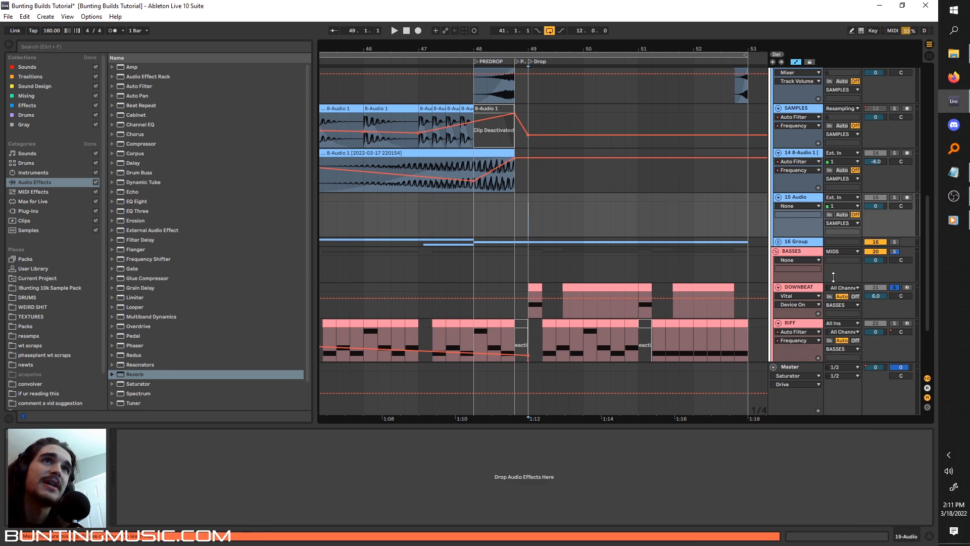
# Set the new audio track's input to Resampling and record the DOWNBEAT note onto it from bar 49
pyautogui.click(848, 199)
pyautogui.click(845, 231)
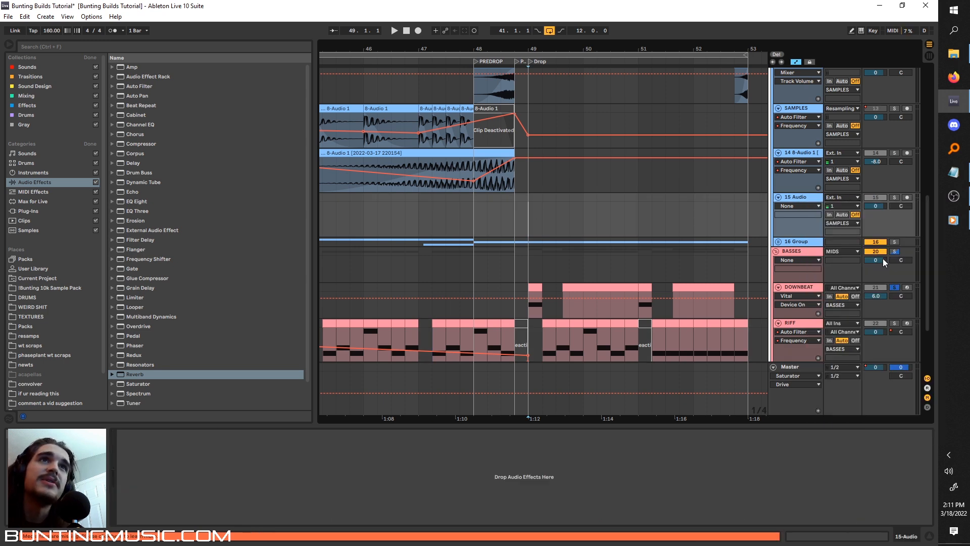
pyautogui.click(907, 288)
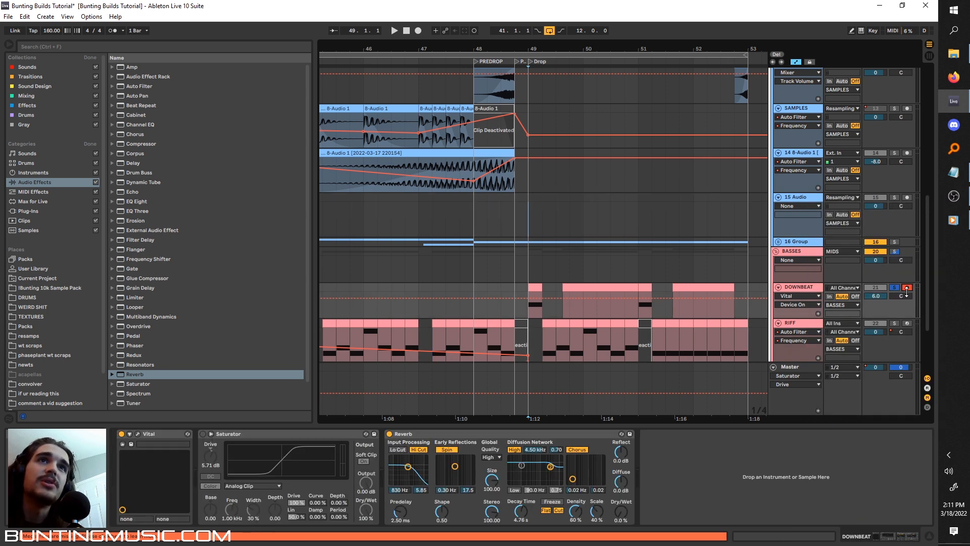
pyautogui.click(907, 198)
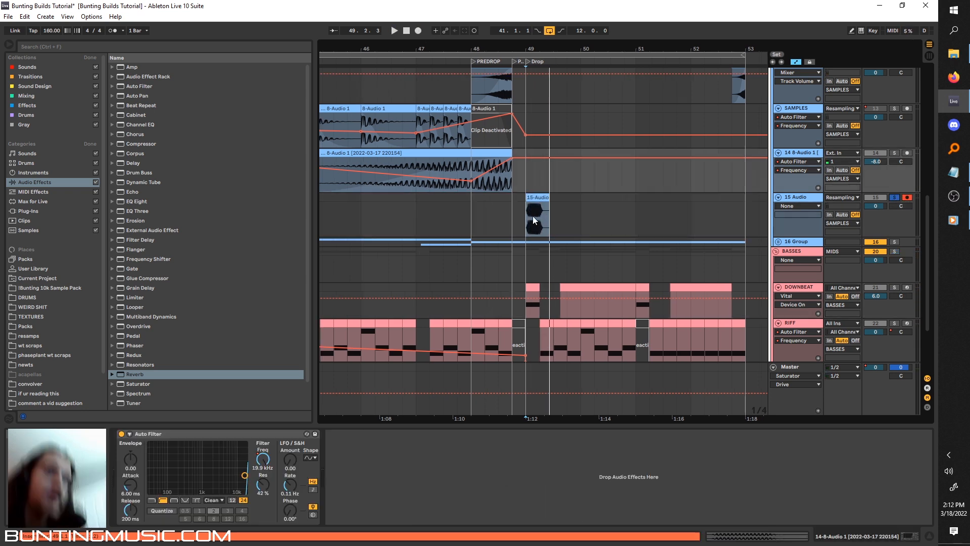
# Stretch the recorded clip with a segment BPM of 999, extend it to about bar 51.3, and play it
pyautogui.click(536, 199)
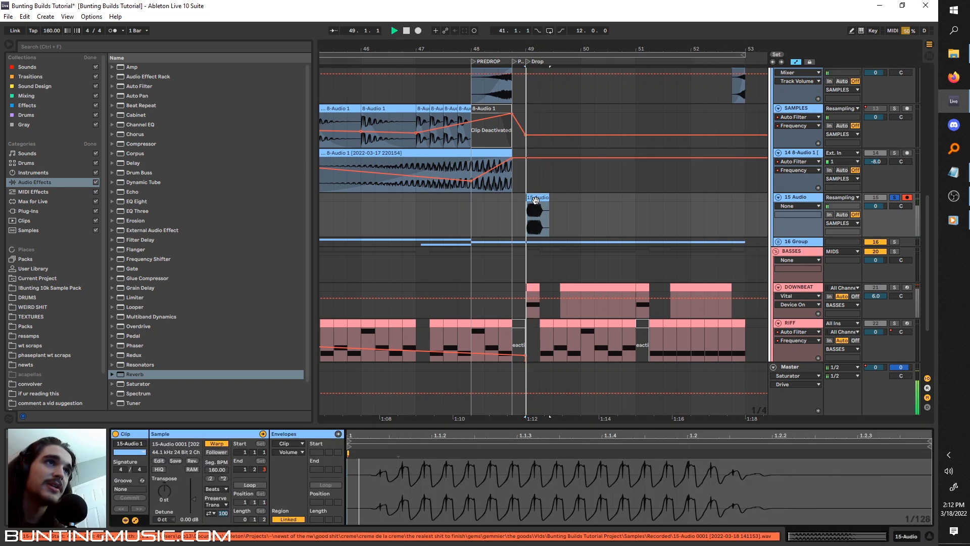
pyautogui.moveTo(217, 471); pyautogui.dragTo(217, 404)
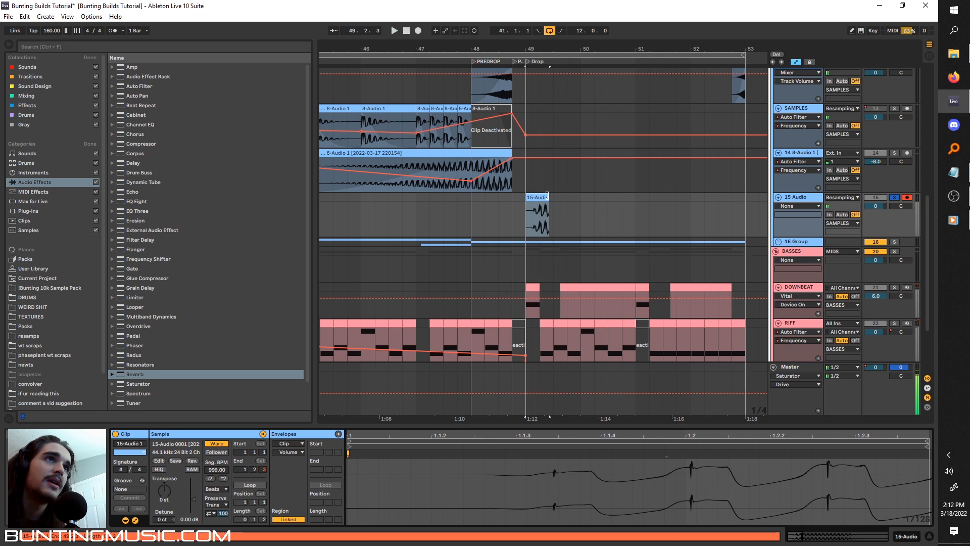
pyautogui.moveTo(548, 196); pyautogui.dragTo(673, 197)
pyautogui.click(557, 218)
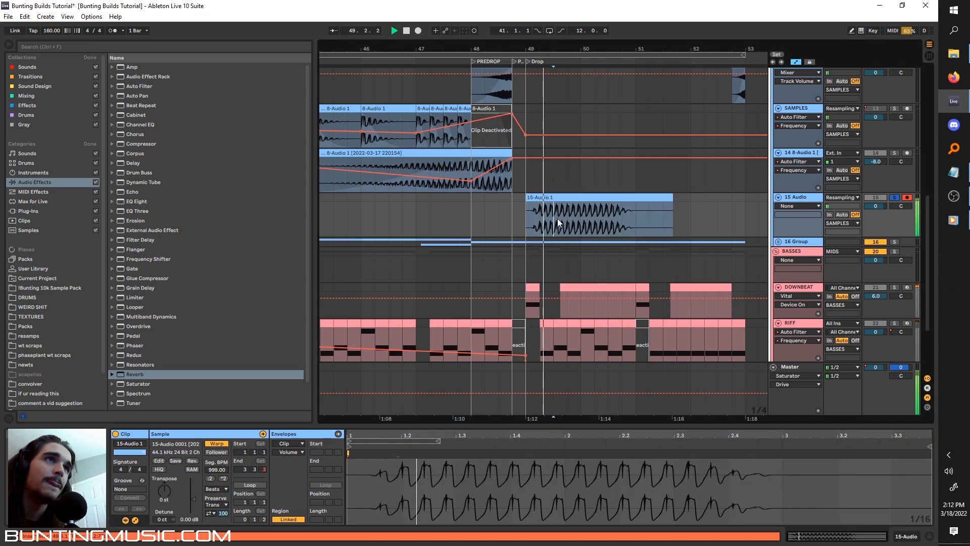
# Change the stretched clip's warp mode to Texture, play it from bar 49, and consolidate it
pyautogui.click(213, 486)
pyautogui.click(214, 510)
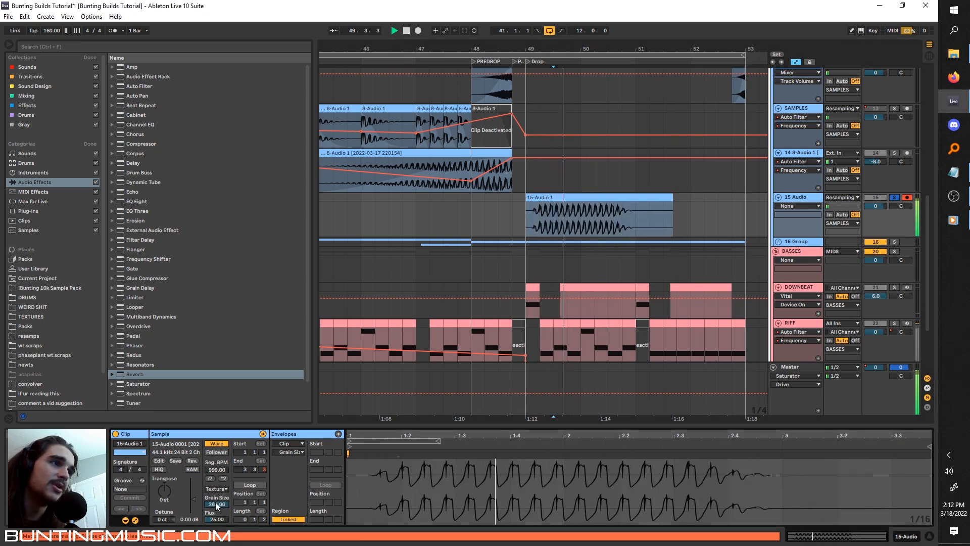
pyautogui.click(530, 223)
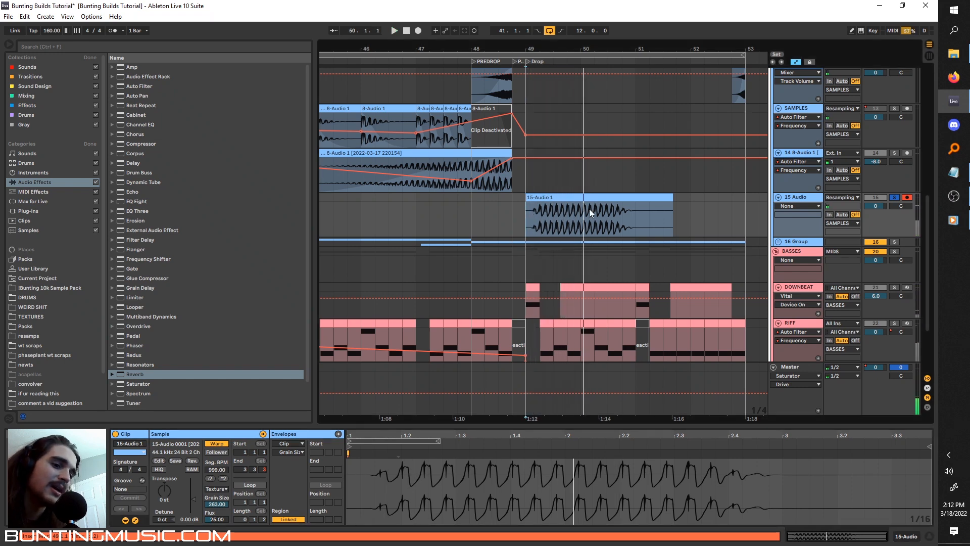
pyautogui.rightClick(616, 196)
pyautogui.hotkey('ctrl', 'j')
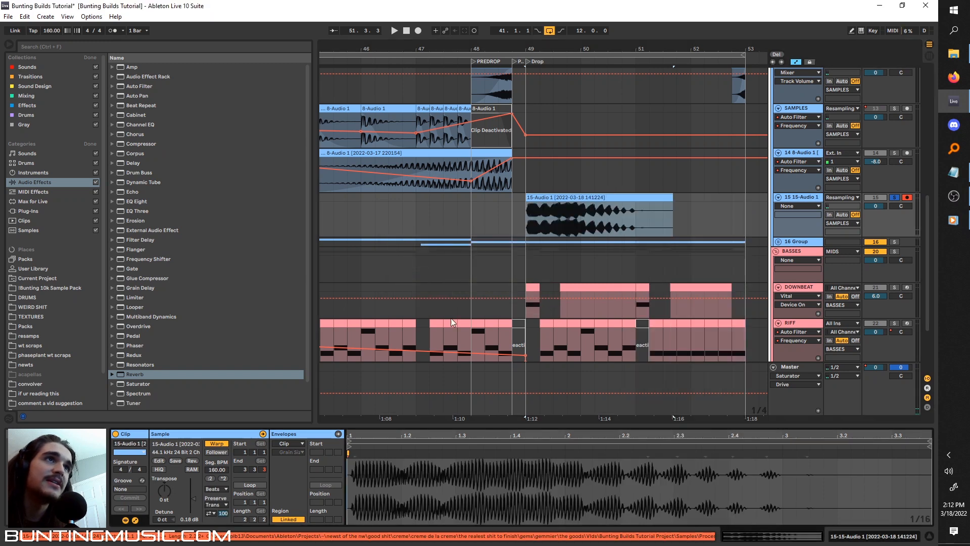
# Stretch the consolidated clip over bars 43 to 50 with a segment BPM of 999 and Texture warp mode
pyautogui.moveTo(217, 470); pyautogui.dragTo(217, 354)
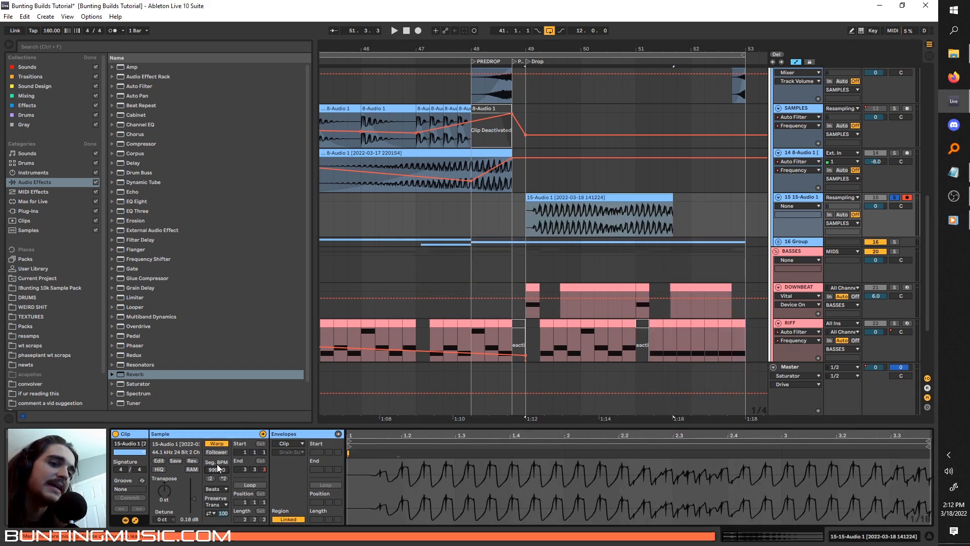
pyautogui.click(220, 489)
pyautogui.click(218, 510)
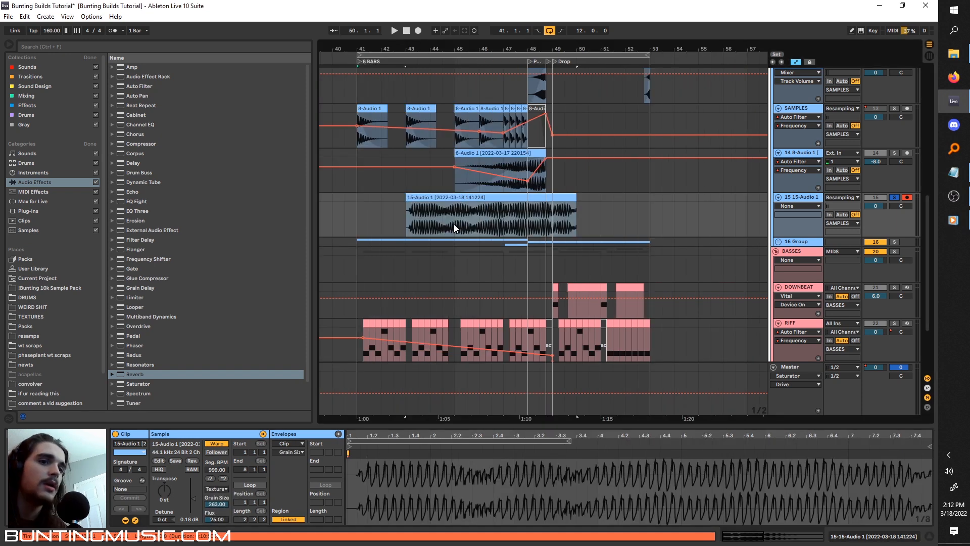
# Play the long stretched clip on track 15 from bar 43 and from several points further along it
pyautogui.click(410, 226)
pyautogui.press('space')
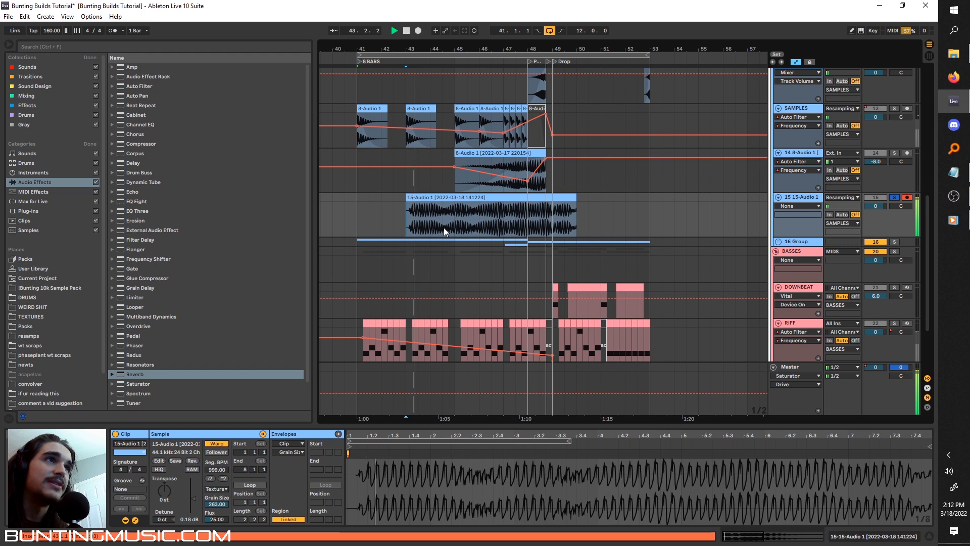
pyautogui.scroll(2, 443, 227)
pyautogui.click(459, 222)
pyautogui.press('space')
pyautogui.press('space')
pyautogui.click(486, 220)
pyautogui.press('space')
pyautogui.press('space')
pyautogui.click(550, 220)
pyautogui.press('space')
pyautogui.press('space')
pyautogui.scroll(-2, 550, 220)
pyautogui.press('space')
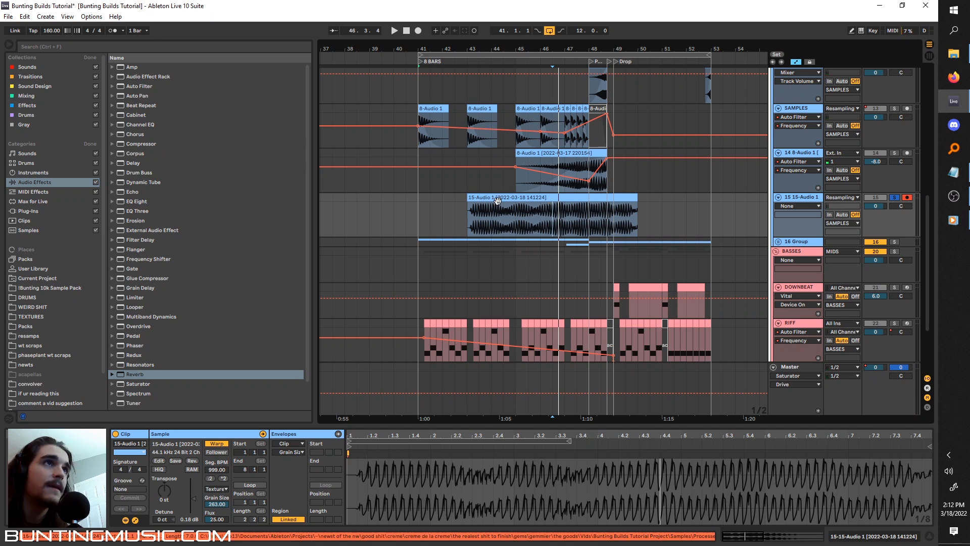
# Display the stretched clip's Transposition envelope and shape it into a rising pitch curve while the clip plays
pyautogui.click(549, 199)
pyautogui.click(291, 452)
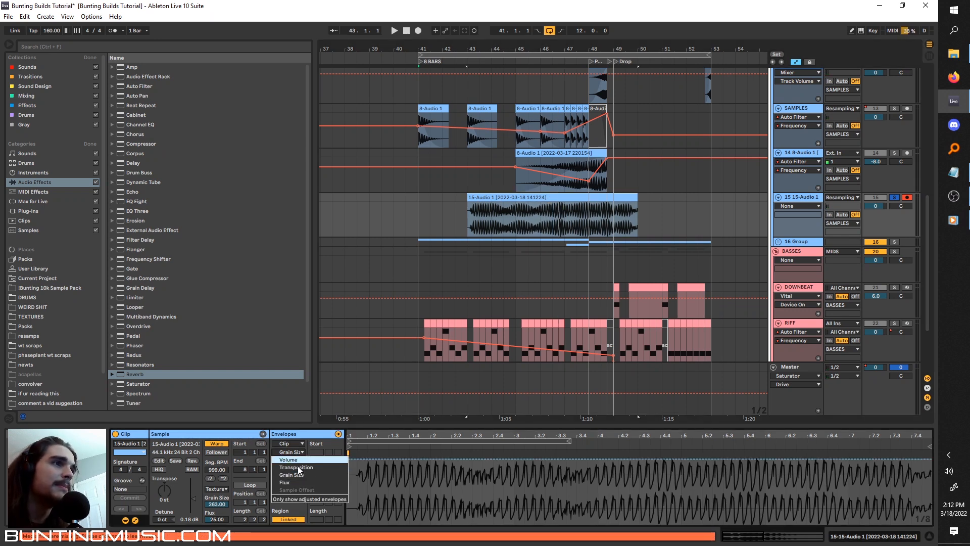
pyautogui.click(293, 469)
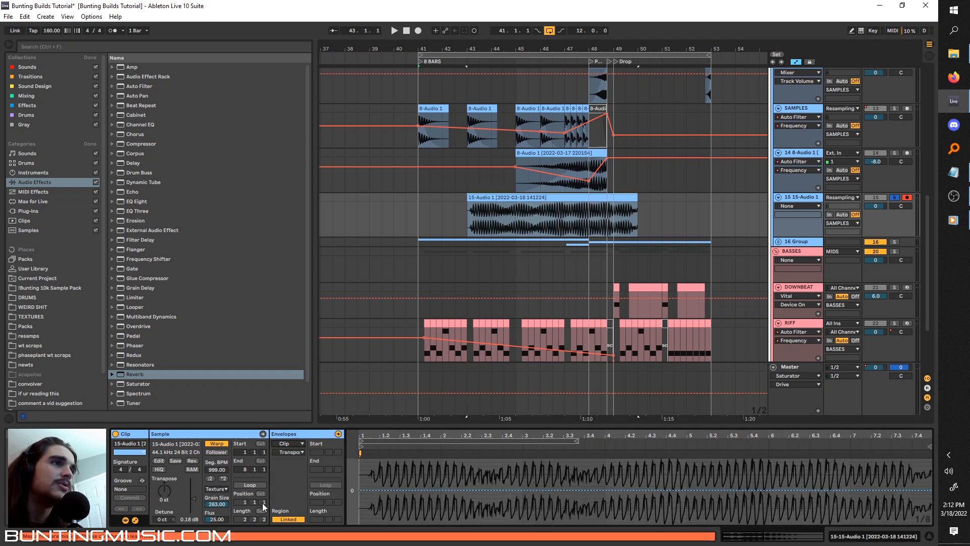
pyautogui.click(135, 521)
pyautogui.click(135, 521)
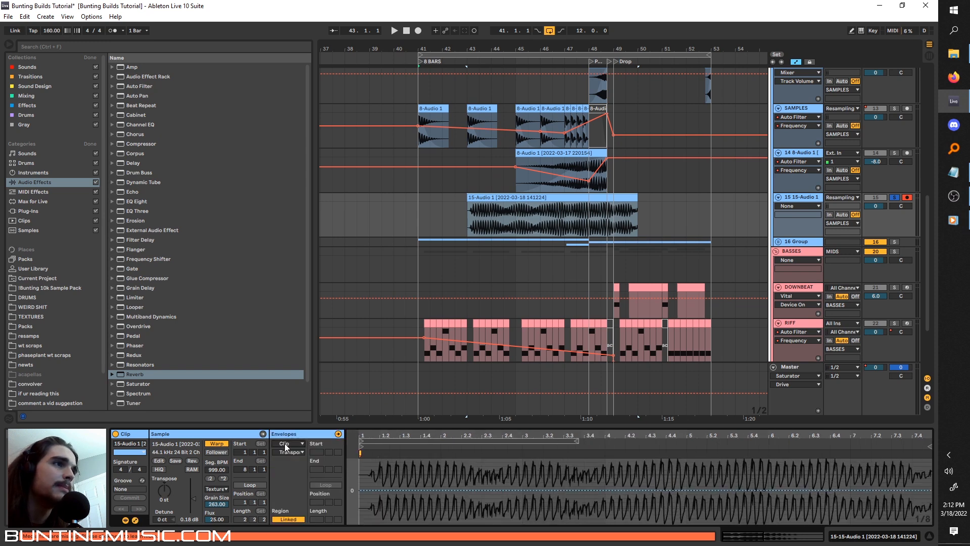
pyautogui.press('space')
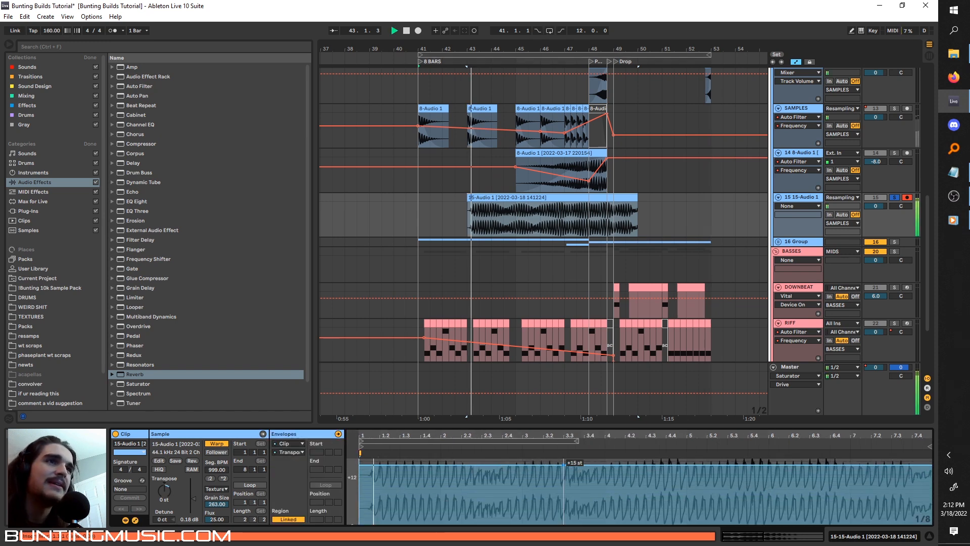
pyautogui.click(360, 487)
pyautogui.moveTo(901, 485)
pyautogui.mouseDown()
pyautogui.moveTo(901, 462)
pyautogui.moveTo(902, 503)
pyautogui.mouseUp()
pyautogui.moveTo(902, 494); pyautogui.dragTo(902, 478)
pyautogui.press('space')
# Trim the pitched clip to bars 45 to 48 with a fade-in, and play it with automation hidden
pyautogui.moveTo(661, 221); pyautogui.dragTo(588, 203)
pyautogui.press('Delete')
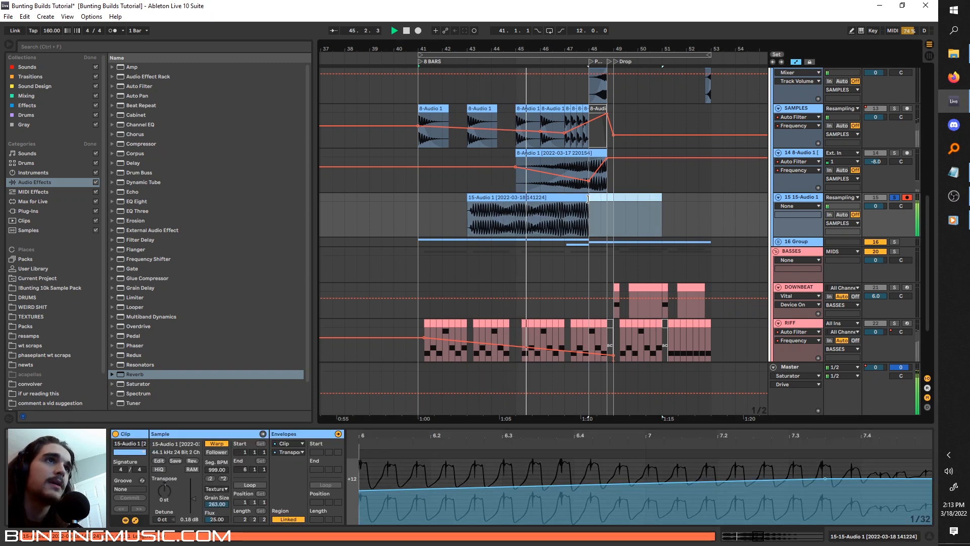
pyautogui.press('space')
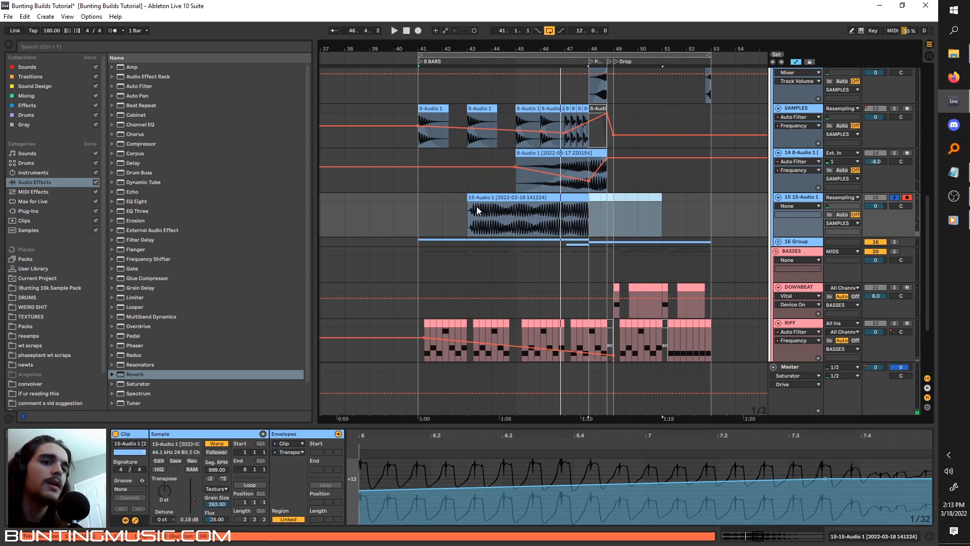
pyautogui.moveTo(467, 198); pyautogui.dragTo(516, 200)
pyautogui.press('a')
pyautogui.click(523, 208)
pyautogui.press('space')
# Search the audio effects for "aut" and add Auto Filter to the 15 15-Audio 1 track
pyautogui.hotkey('shift', 'Tab')
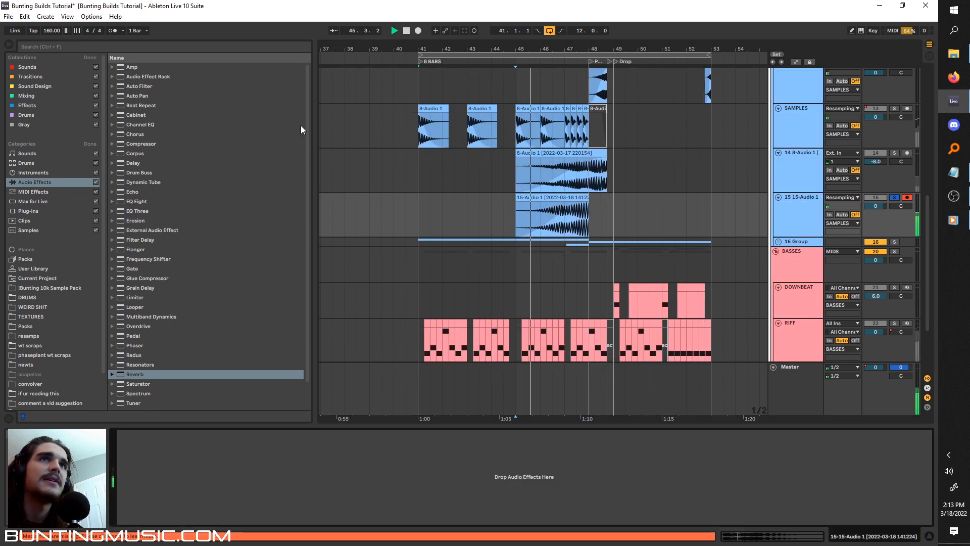
pyautogui.hotkey('ctrl', 'f')
pyautogui.write('aut')
pyautogui.moveTo(129, 77); pyautogui.dragTo(175, 150)
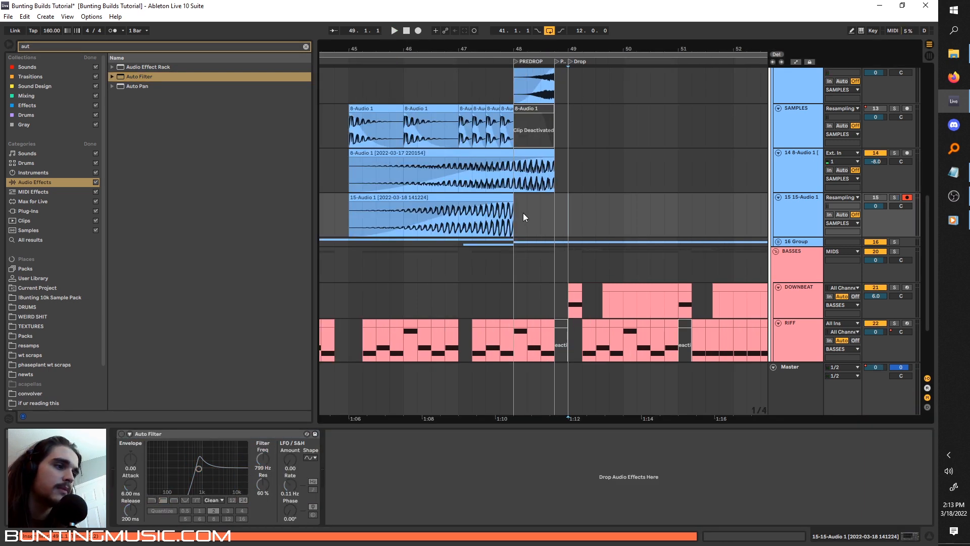
# Solo the DOWNBEAT track and play it with its Reverb at 100% dry/wet and 4.98 s decay time
pyautogui.doubleClick(429, 198)
pyautogui.click(576, 225)
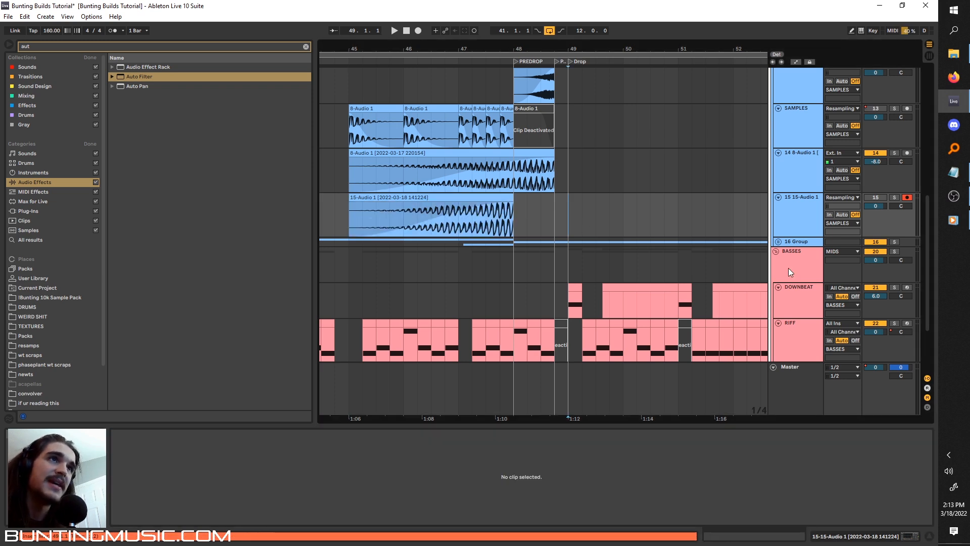
pyautogui.click(894, 287)
pyautogui.click(809, 304)
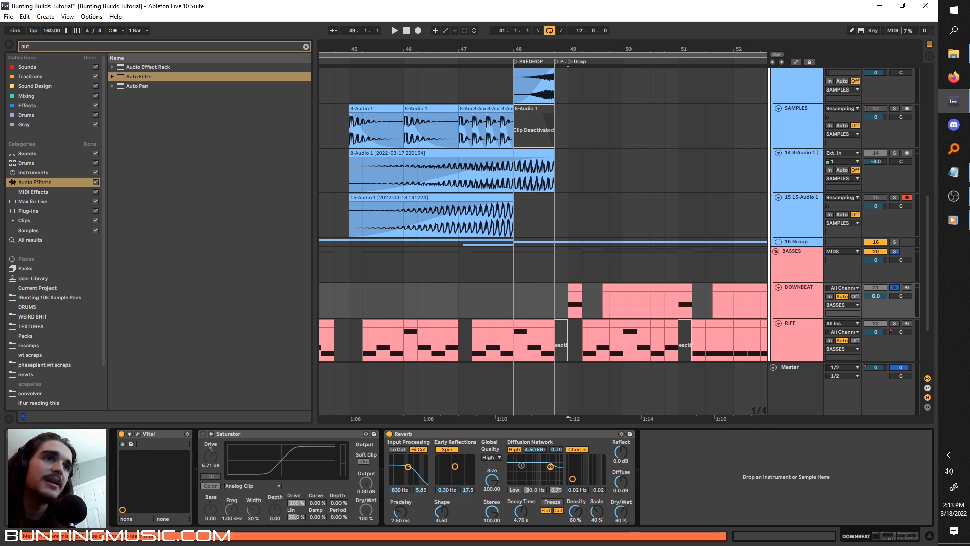
pyautogui.click(789, 303)
pyautogui.press('space')
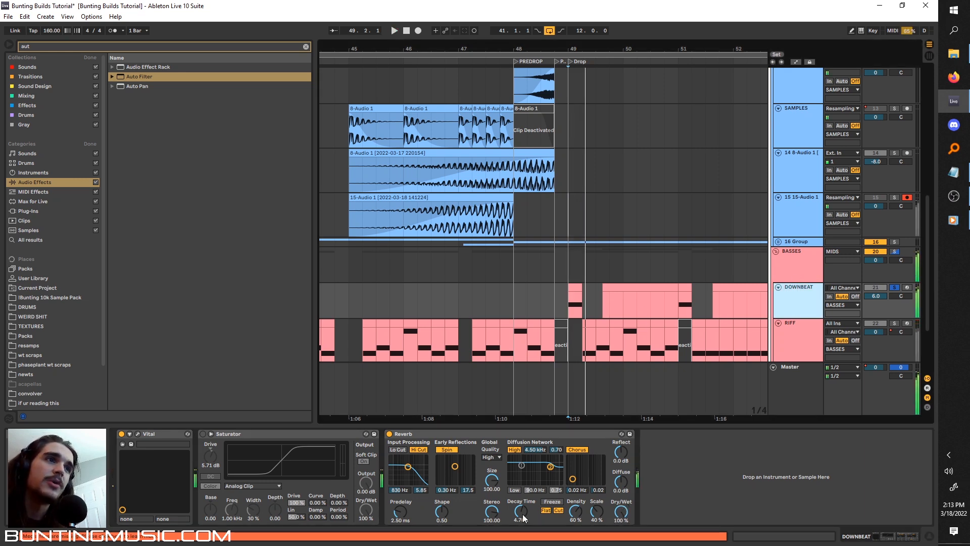
pyautogui.moveTo(522, 514); pyautogui.dragTo(521, 513)
pyautogui.press('space')
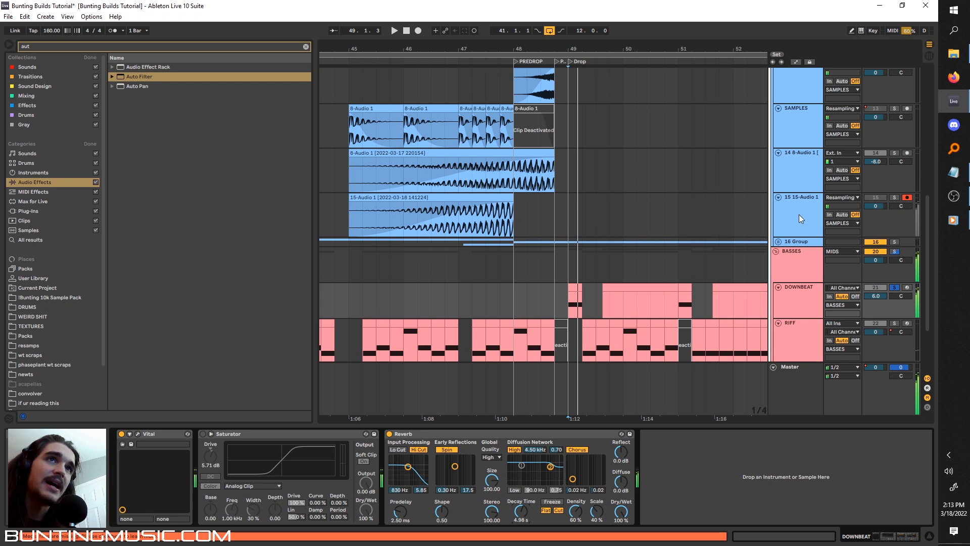
# Record the soloed DOWNBEAT bass with its reverb tail onto the 15 15-Audio 1 track from bar 49 and trim it to bar 51
pyautogui.click(577, 219)
pyautogui.click(419, 30)
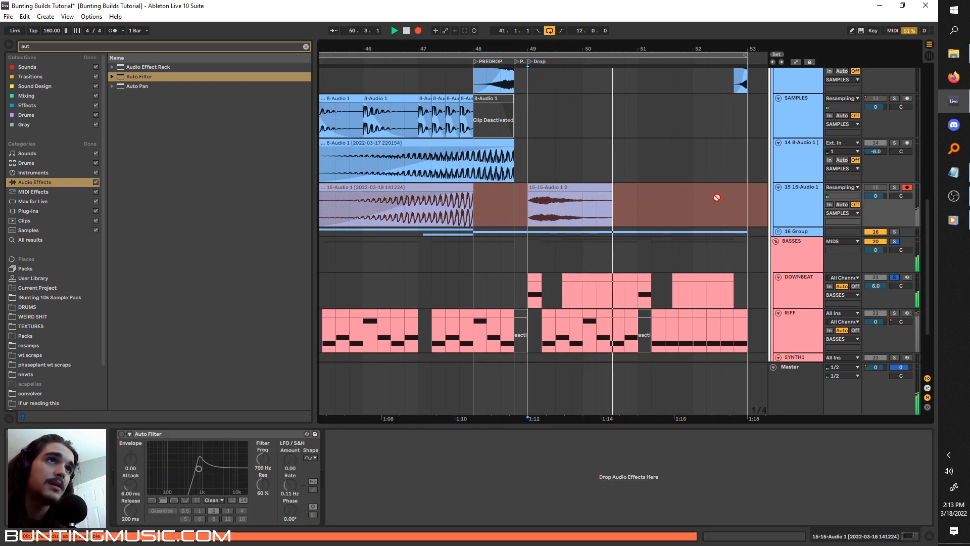
pyautogui.press('space')
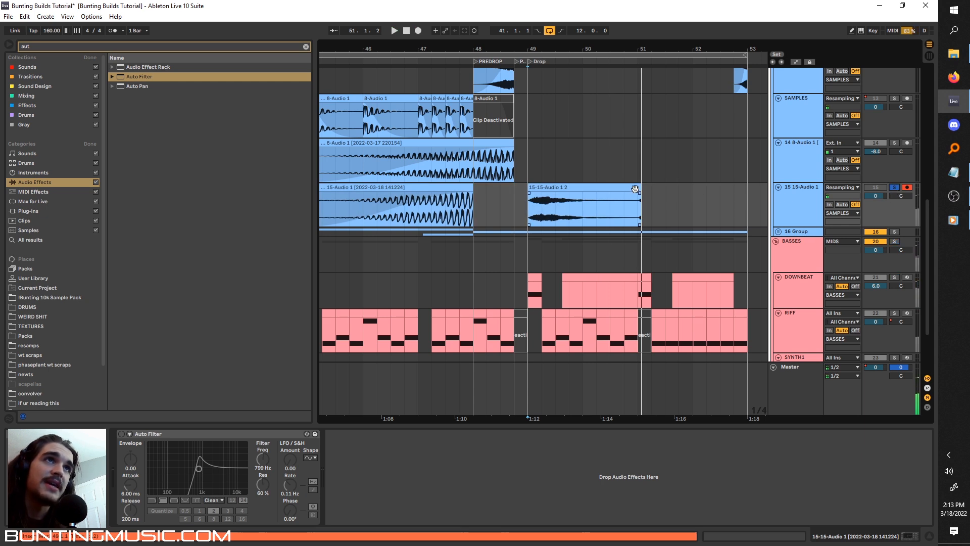
pyautogui.moveTo(641, 189); pyautogui.dragTo(638, 189)
# Reverse the newly recorded 15-Audio 1 clip and play it back from around its middle
pyautogui.doubleClick(630, 188)
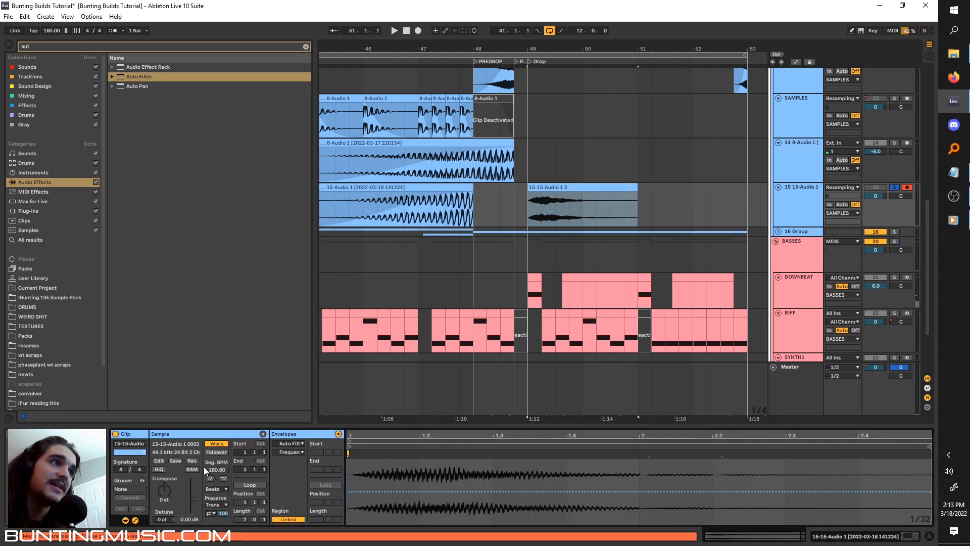
pyautogui.click(192, 460)
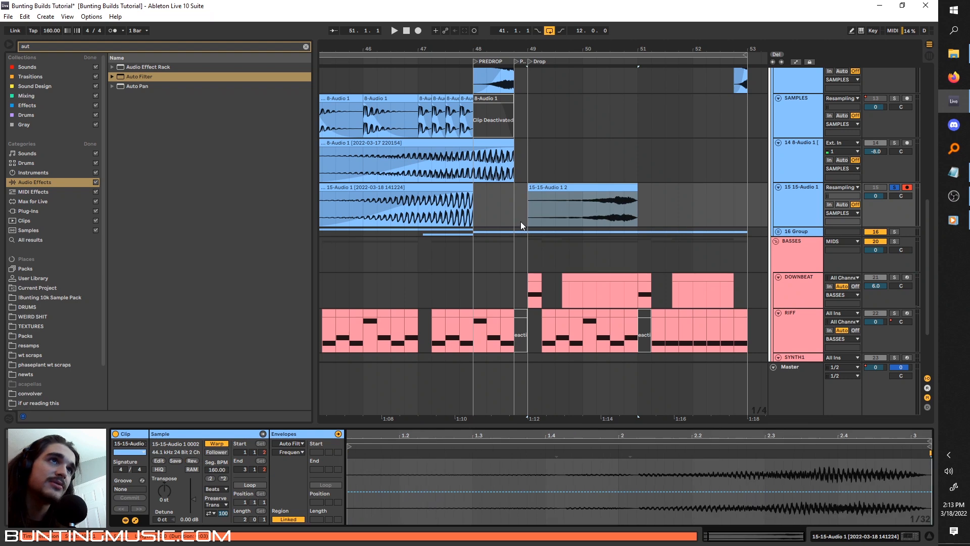
pyautogui.click(532, 214)
pyautogui.press('space')
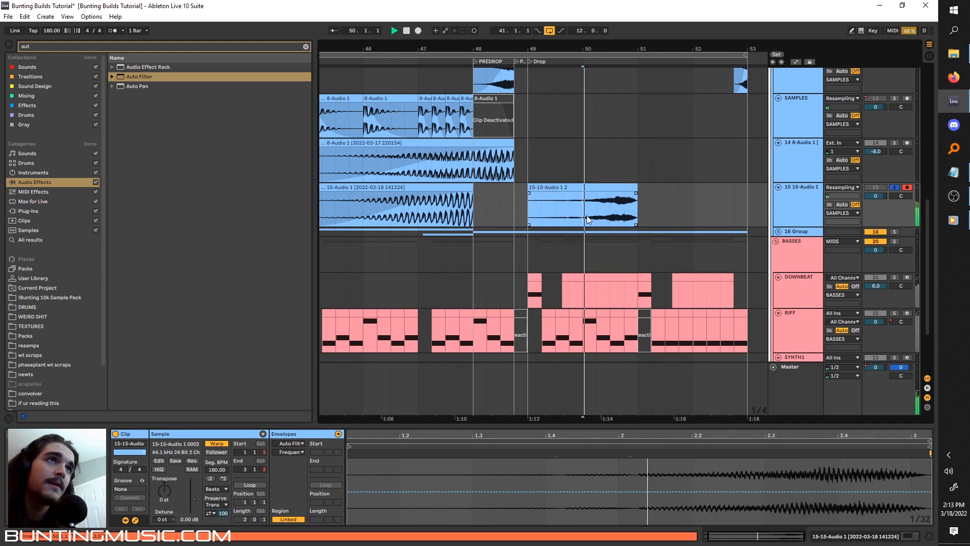
pyautogui.press('space')
pyautogui.scroll(-3, 549, 192)
pyautogui.scroll(3, 551, 191)
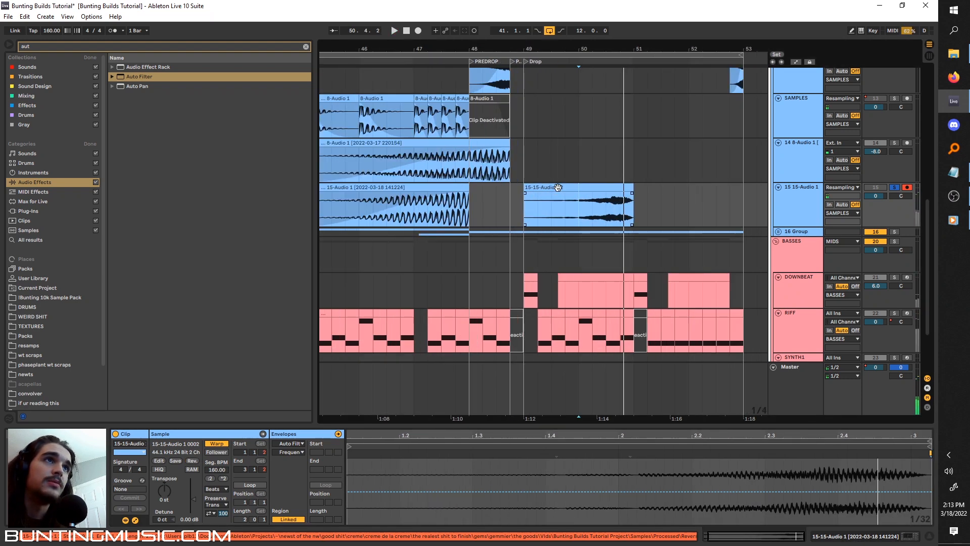
# Move the reversed clip onto the upper SAMPLES track at the PREDROP marker, replacing the 8-Audio 1 clip and ending at bar 49
pyautogui.scroll(3, 560, 202)
pyautogui.click(472, 138)
pyautogui.press('space')
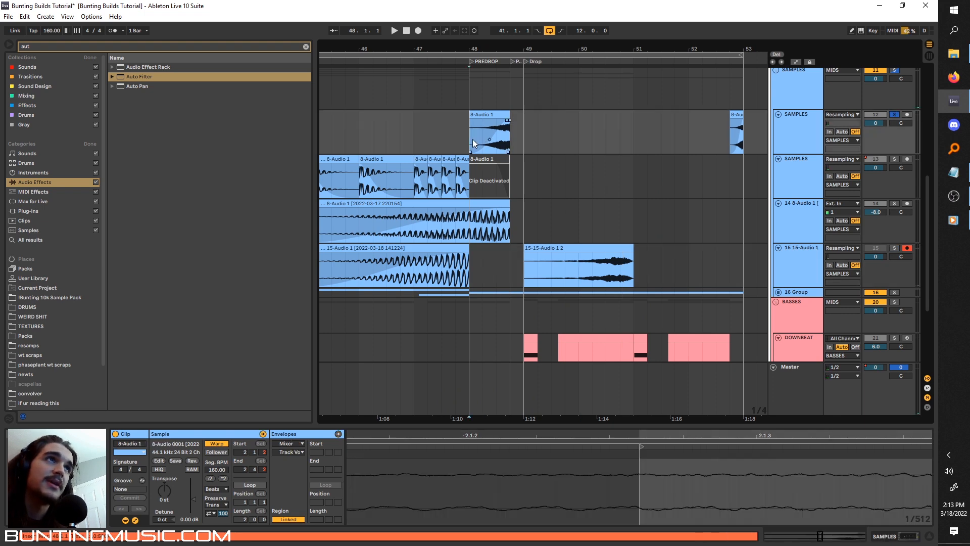
pyautogui.press('space')
pyautogui.moveTo(578, 247)
pyautogui.mouseDown()
pyautogui.moveTo(468, 116)
pyautogui.moveTo(480, 116)
pyautogui.moveTo(465, 114)
pyautogui.moveTo(509, 118)
pyautogui.moveTo(511, 126)
pyautogui.mouseUp()
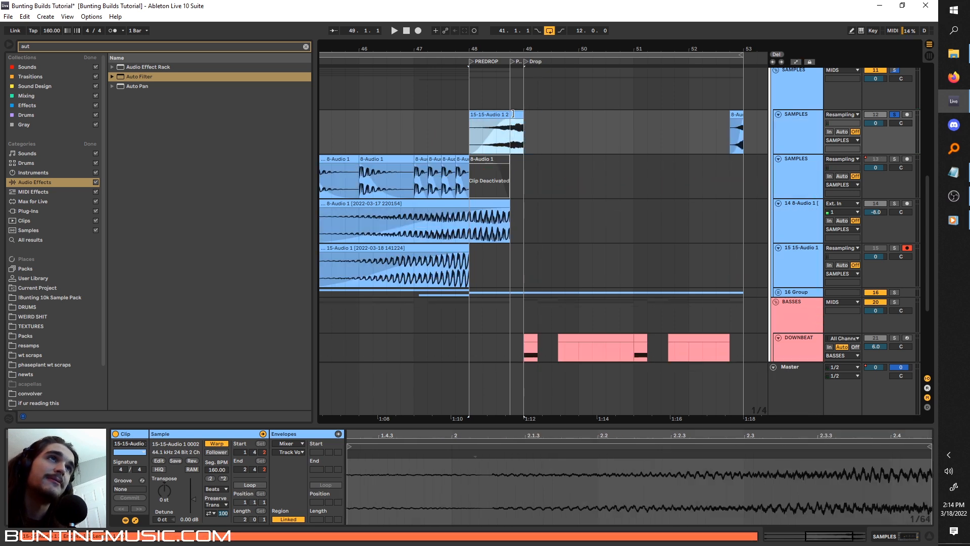
# Unsolo the DOWNBEAT track, then solo the RISER track and play it from bar 41 with its devices shown
pyautogui.scroll(-3, 500, 192)
pyautogui.click(525, 282)
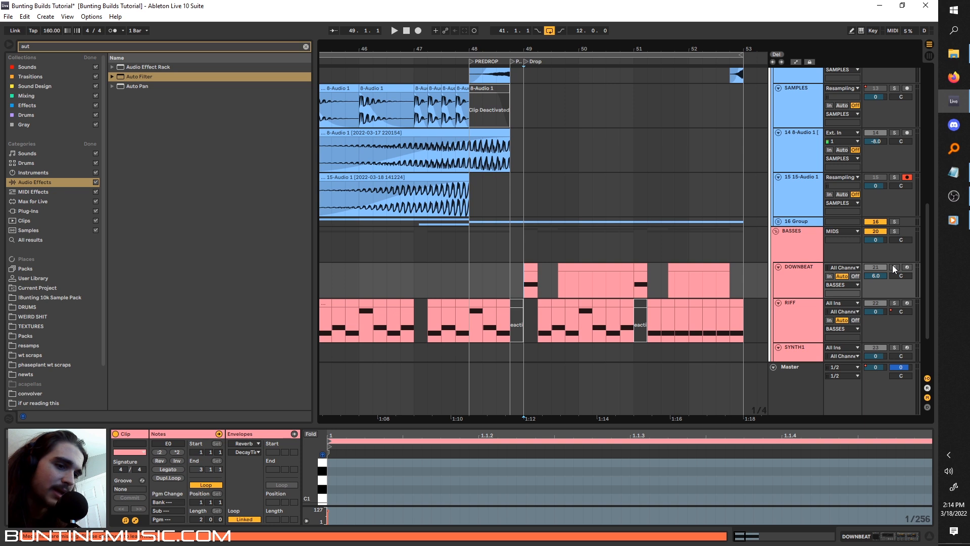
pyautogui.scroll(-2, 607, 263)
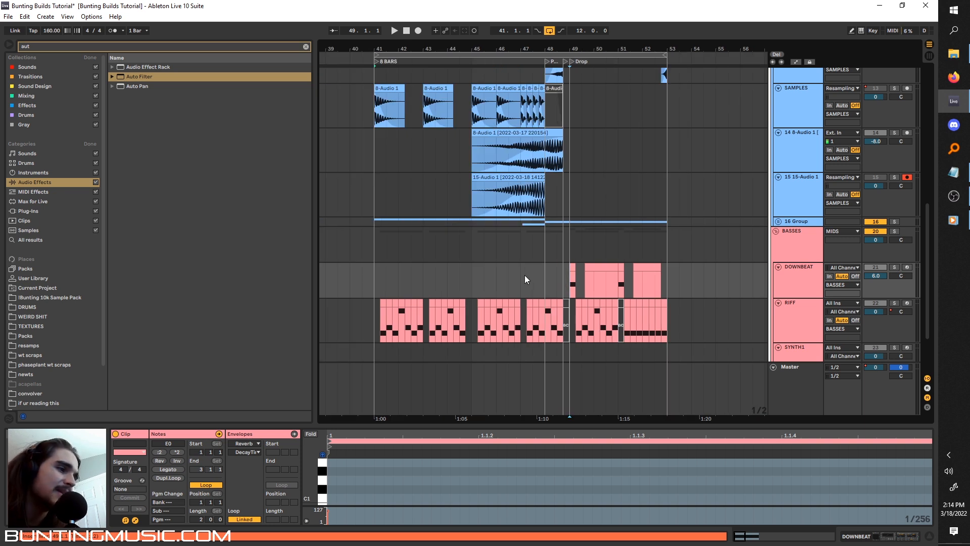
pyautogui.scroll(2, 523, 278)
pyautogui.click(558, 245)
pyautogui.moveTo(558, 244); pyautogui.dragTo(372, 111)
pyautogui.scroll(1, 374, 121)
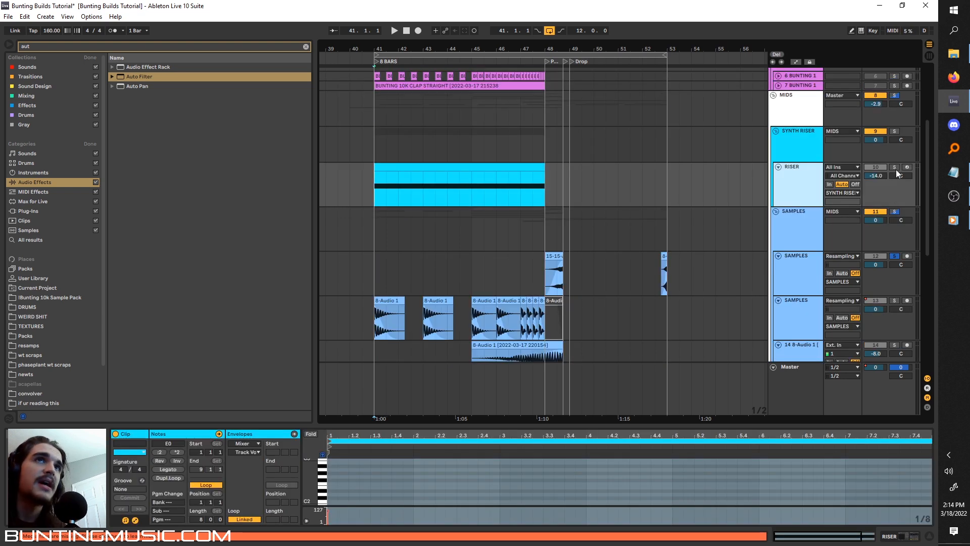
pyautogui.press('space')
pyautogui.click(790, 186)
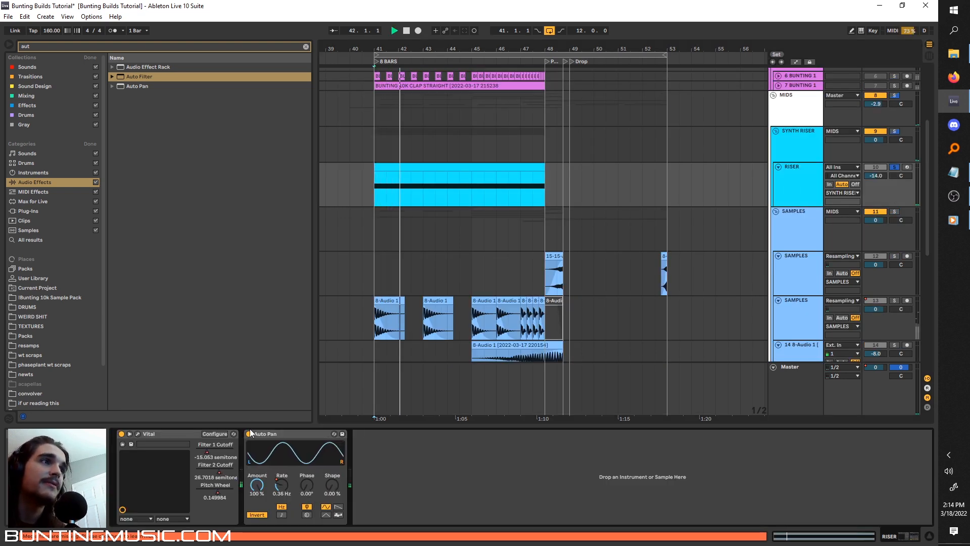
# Open the RISER track's Vital synth window and play the riser from bar 41 while viewing its settings
pyautogui.click(137, 433)
pyautogui.click(406, 32)
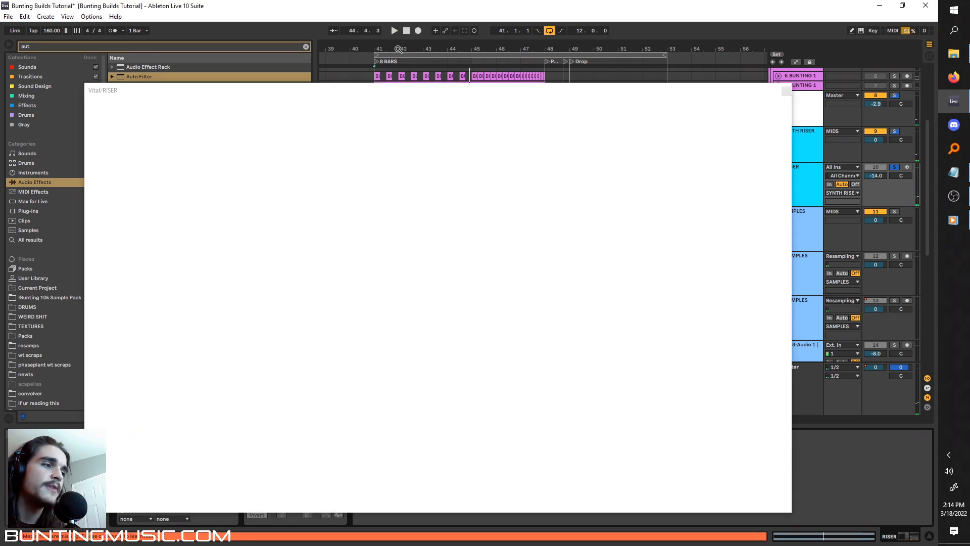
pyautogui.moveTo(399, 91); pyautogui.dragTo(479, 77)
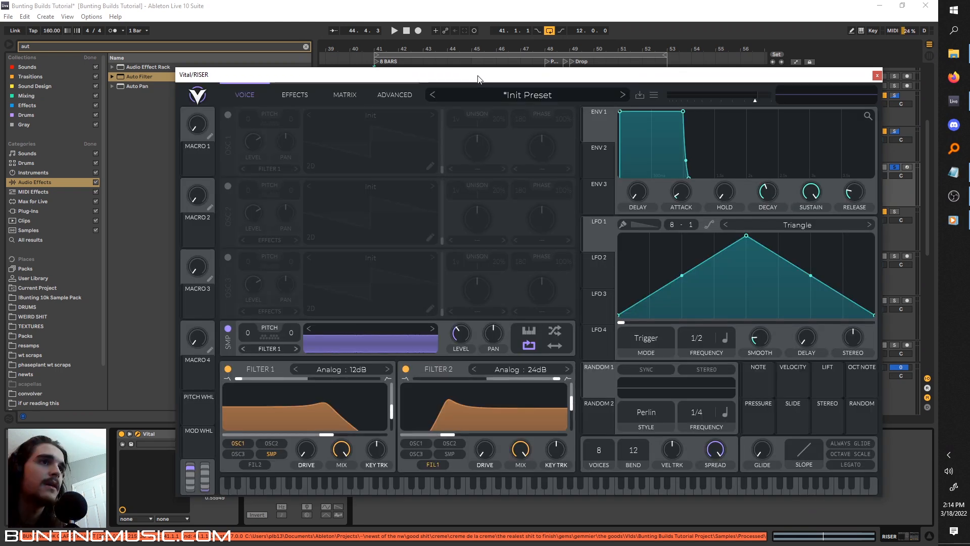
pyautogui.moveTo(479, 79); pyautogui.dragTo(484, 252)
pyautogui.click(372, 183)
pyautogui.press('space')
pyautogui.moveTo(388, 247); pyautogui.dragTo(410, 88)
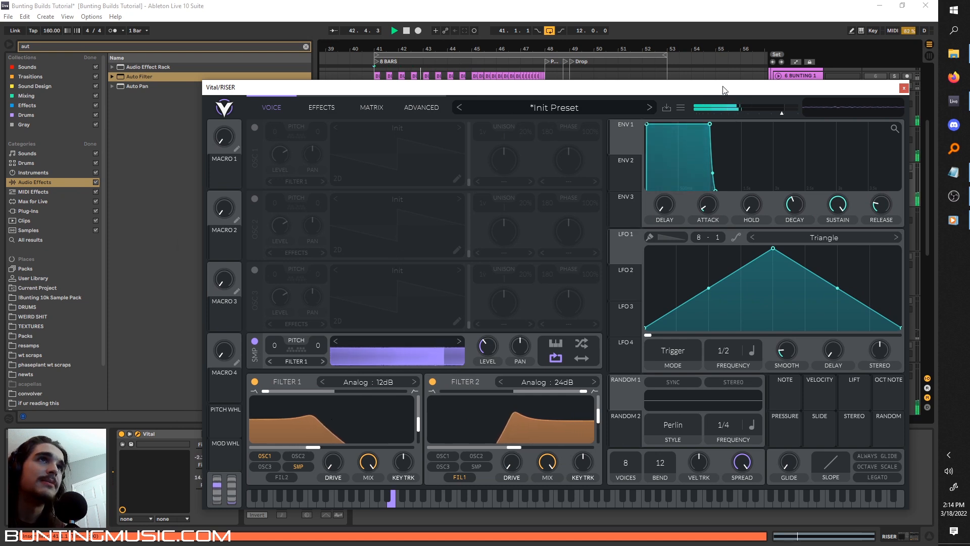
pyautogui.moveTo(723, 88); pyautogui.dragTo(644, 78)
# Audition Vital's filters by toggling Filter 2, setting Filter 1's cutoff to about 11 semitones and Filter 2's to about 16
pyautogui.press('space')
pyautogui.press('space')
pyautogui.moveTo(232, 435)
pyautogui.mouseDown()
pyautogui.moveTo(316, 433)
pyautogui.moveTo(250, 436)
pyautogui.mouseUp()
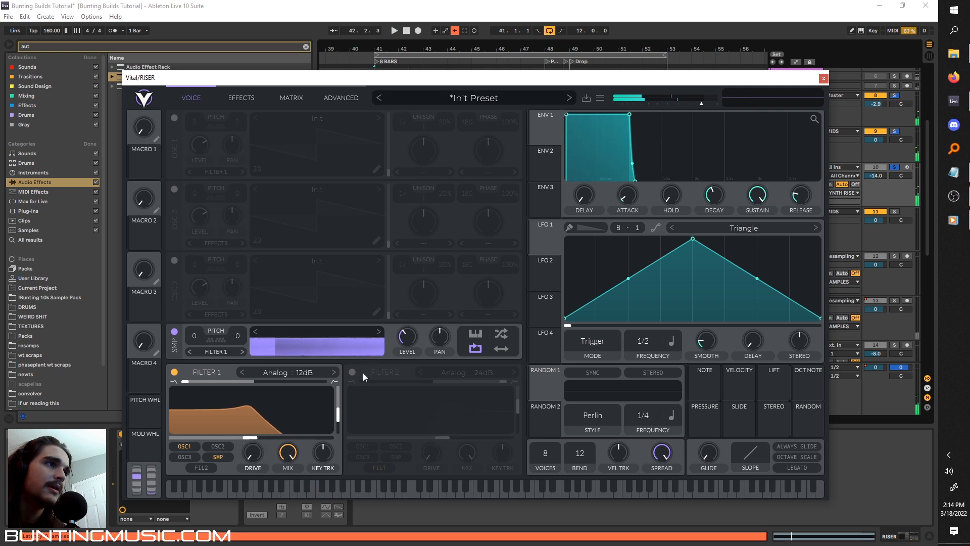
pyautogui.click(352, 372)
pyautogui.moveTo(439, 423); pyautogui.dragTo(418, 437)
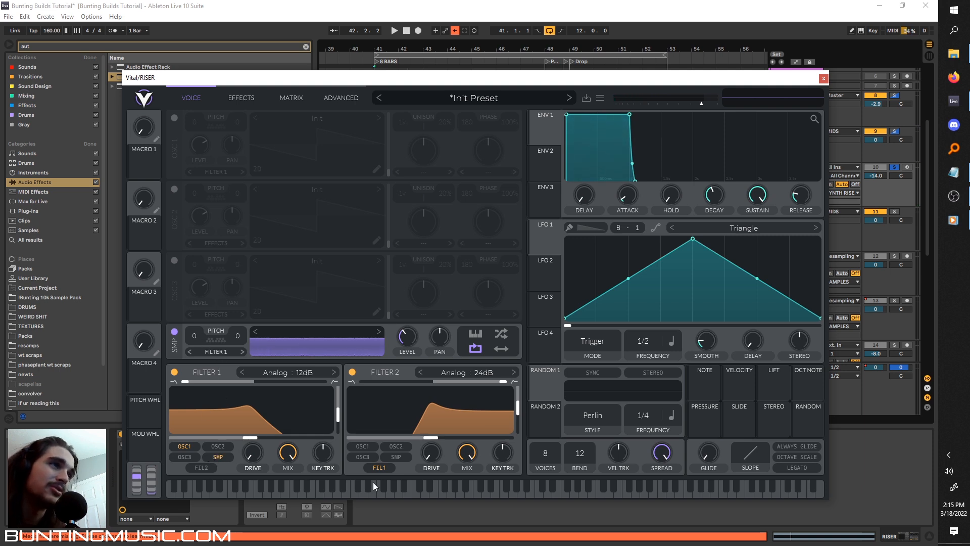
pyautogui.moveTo(434, 437); pyautogui.dragTo(439, 441)
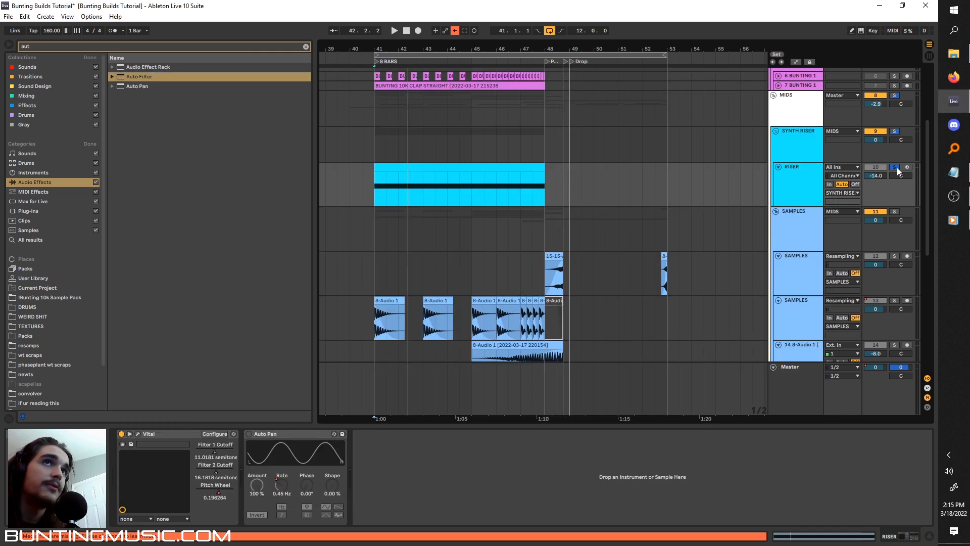
# Turn on the RISER track's Auto Pan and play the riser soloed from bar 41
pyautogui.click(896, 168)
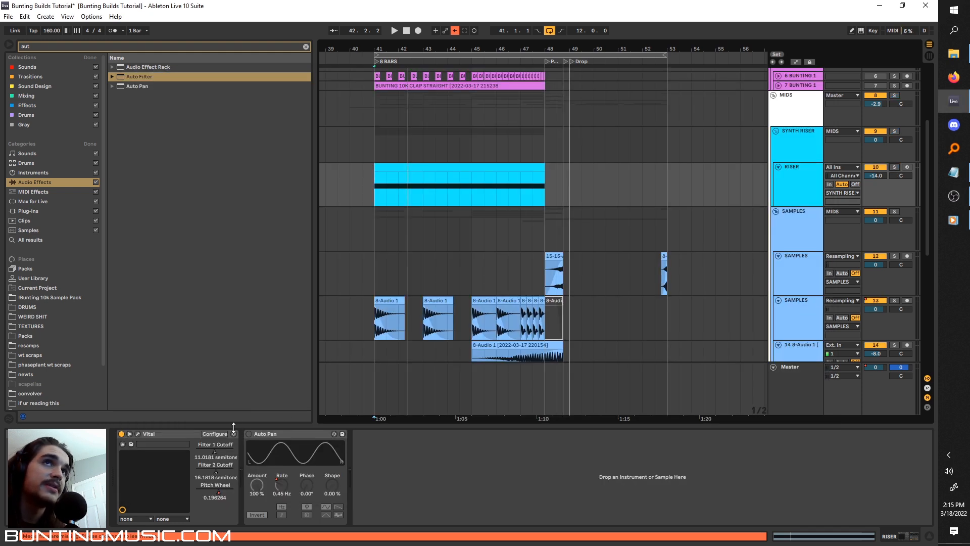
pyautogui.click(248, 434)
pyautogui.press('s')
pyautogui.press('space')
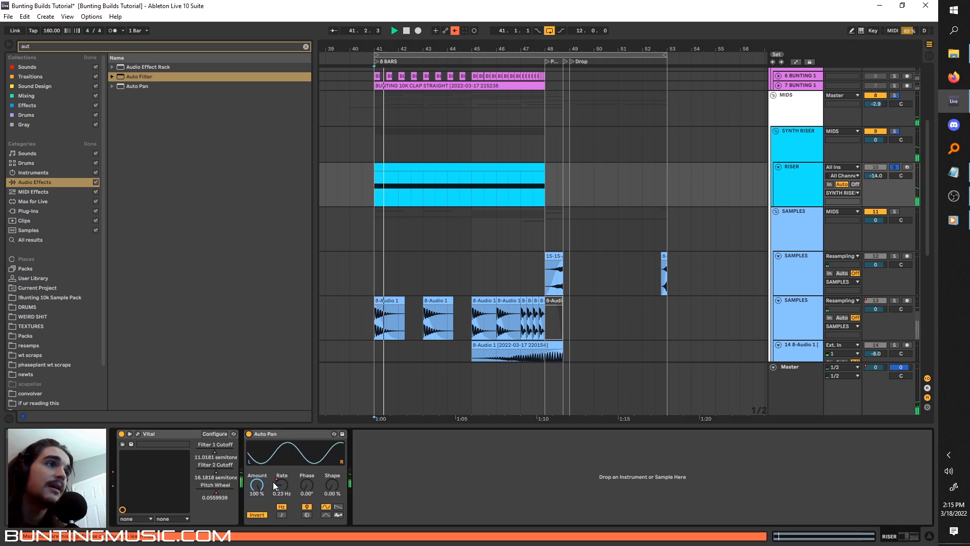
# Add a second Auto Pan to the RISER track with Amount at 100% and switch off the first one
pyautogui.moveTo(126, 86); pyautogui.dragTo(434, 493)
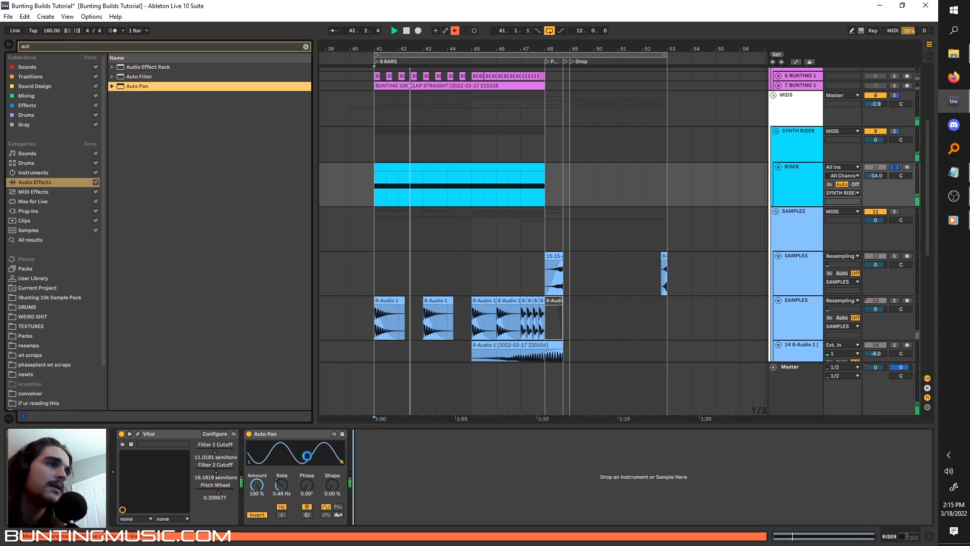
pyautogui.moveTo(275, 476); pyautogui.dragTo(276, 448)
pyautogui.press('space')
pyautogui.click(249, 433)
pyautogui.moveTo(366, 486); pyautogui.dragTo(366, 445)
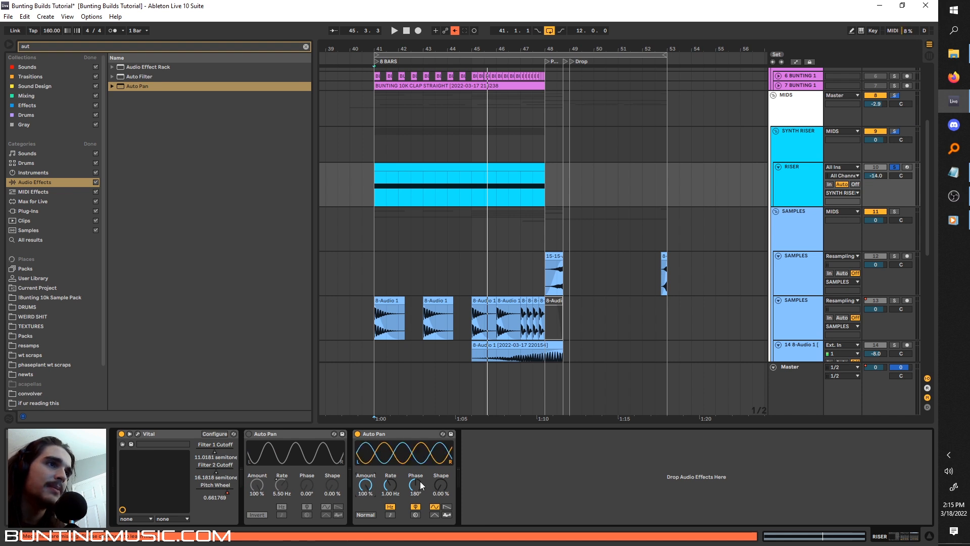
# Set the new Auto Pan's phase to 0° and draw its Frequency automation rising from bar 41 to about 25.4 Hz past bar 46
pyautogui.press('space')
pyautogui.moveTo(391, 485); pyautogui.dragTo(390, 467)
pyautogui.press('a')
pyautogui.moveTo(374, 186); pyautogui.dragTo(508, 174)
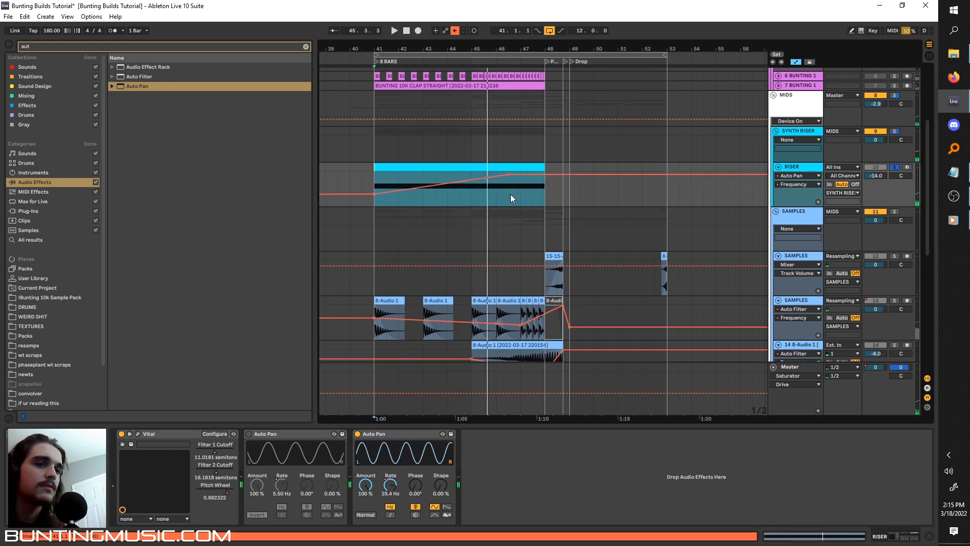
# Lower the end point of the RISER's Auto Pan Frequency envelope to about 13.2 Hz, placing it near bar 47
pyautogui.scroll(-3, 424, 223)
pyautogui.scroll(3, 412, 213)
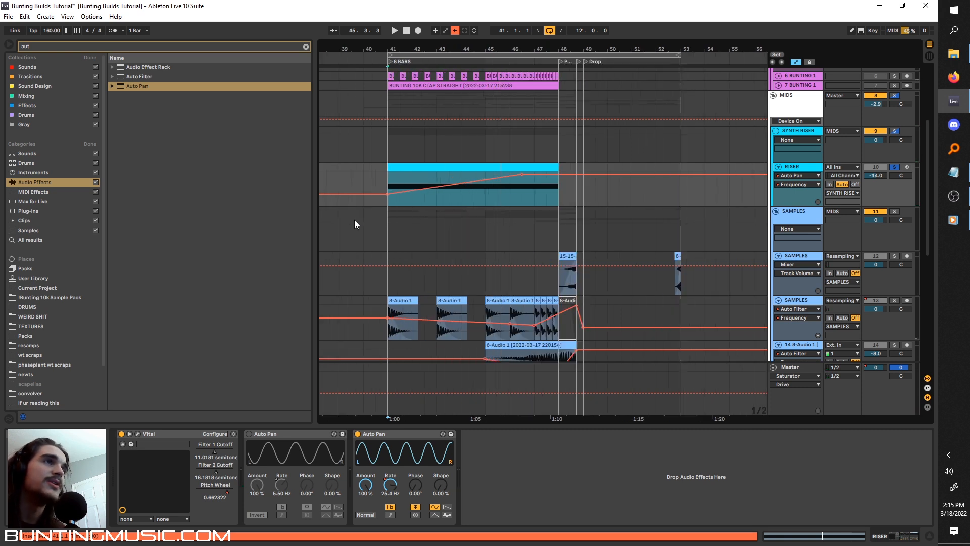
pyautogui.scroll(2, 361, 228)
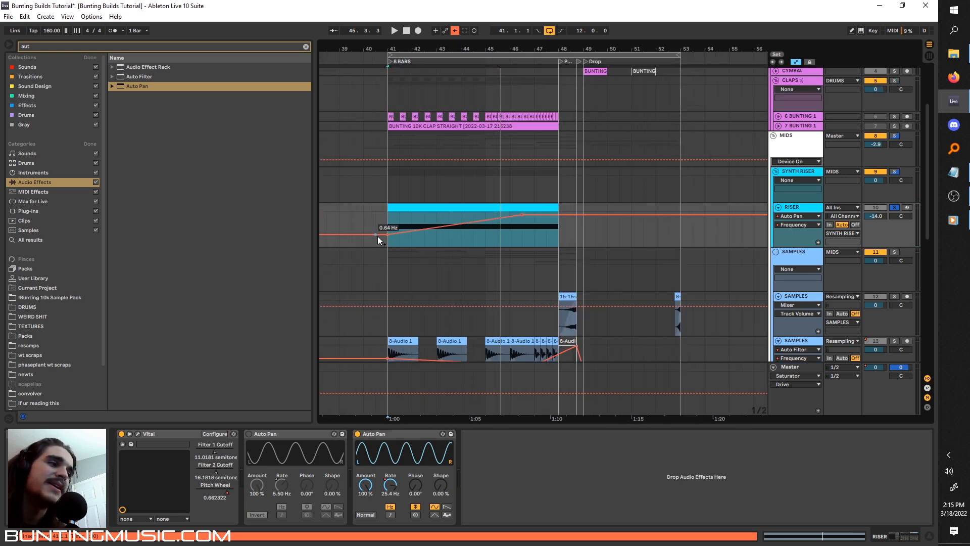
pyautogui.moveTo(522, 214); pyautogui.dragTo(534, 221)
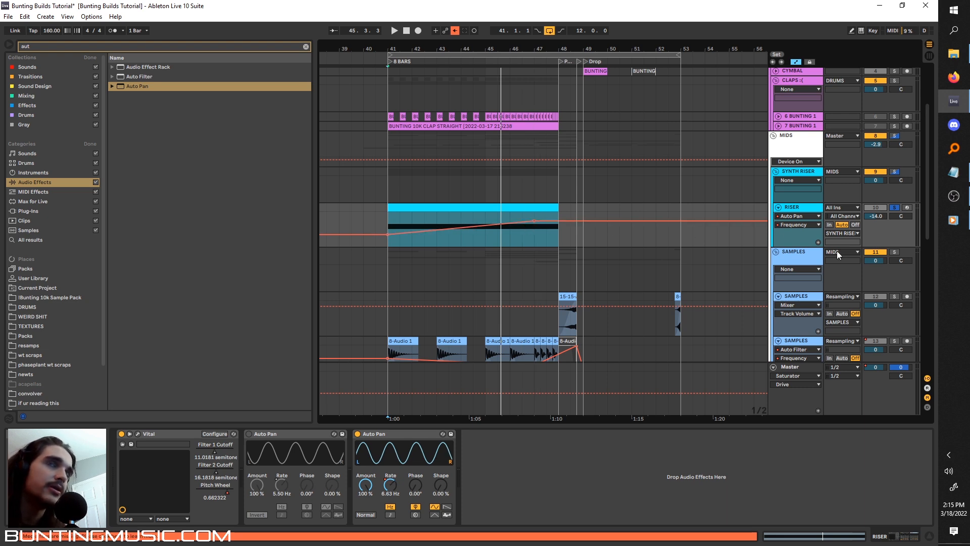
# Unsolo the RISER track and raise the dry/wet amount of the Cabinet on the Master track
pyautogui.scroll(3, 888, 277)
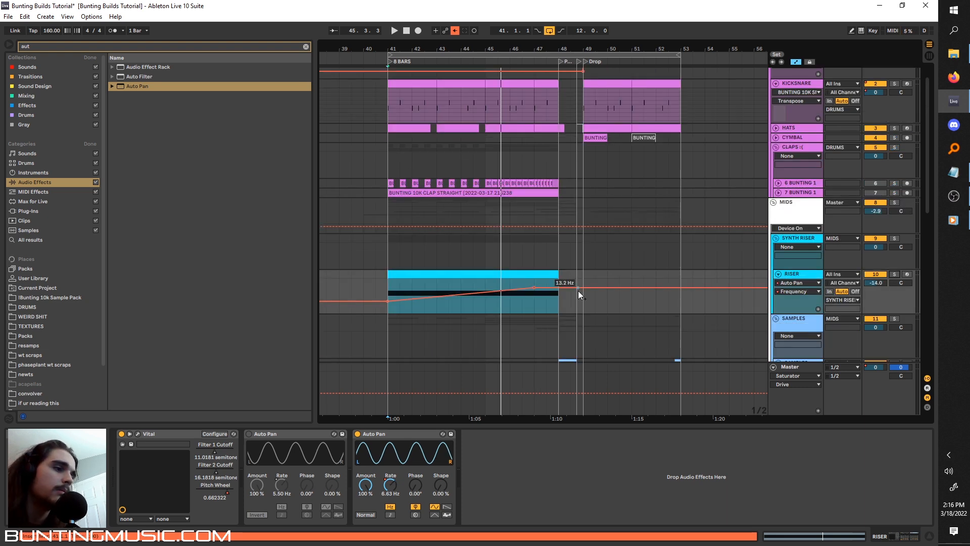
pyautogui.click(392, 256)
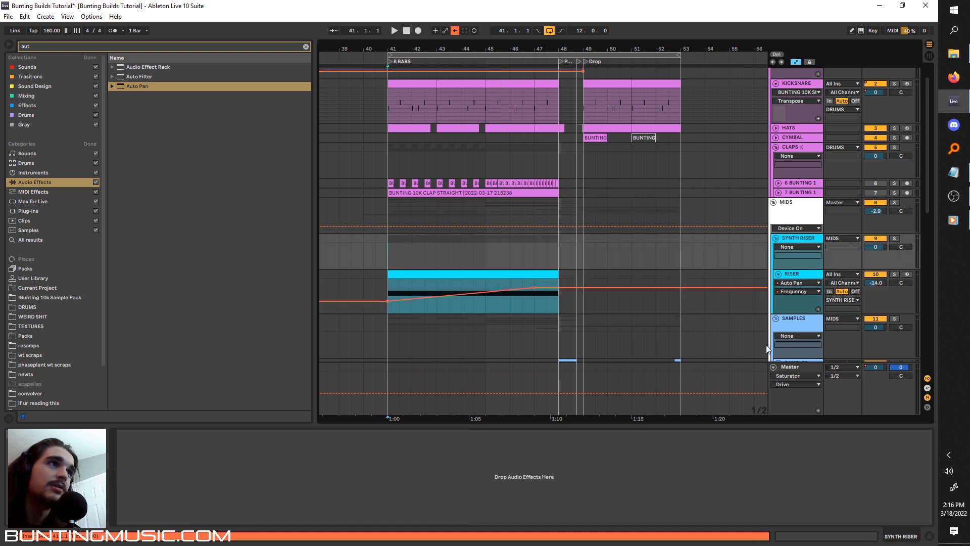
pyautogui.click(797, 366)
pyautogui.moveTo(481, 508); pyautogui.dragTo(482, 515)
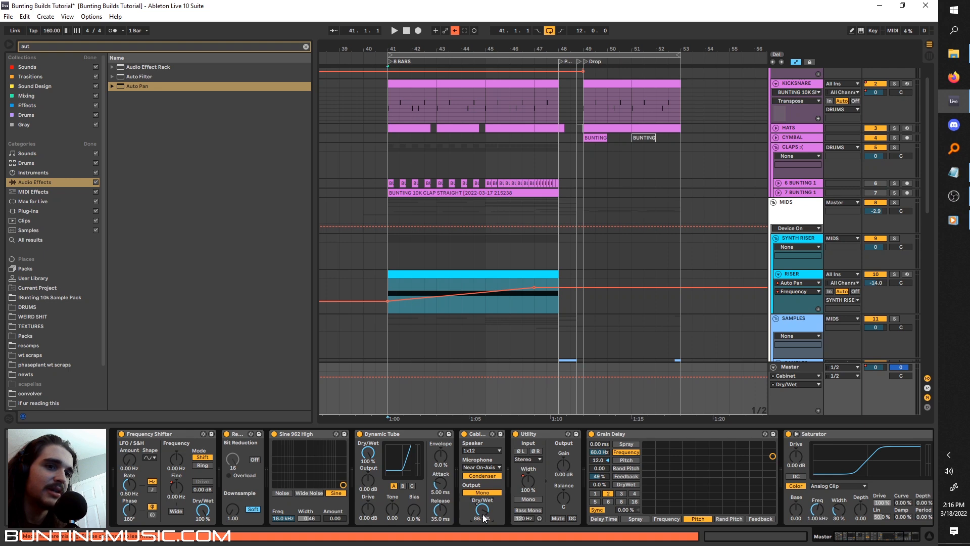
# Play the build from bar 46.3 to hear the Master track's Cabinet and return its dry/wet to 0%
pyautogui.click(528, 292)
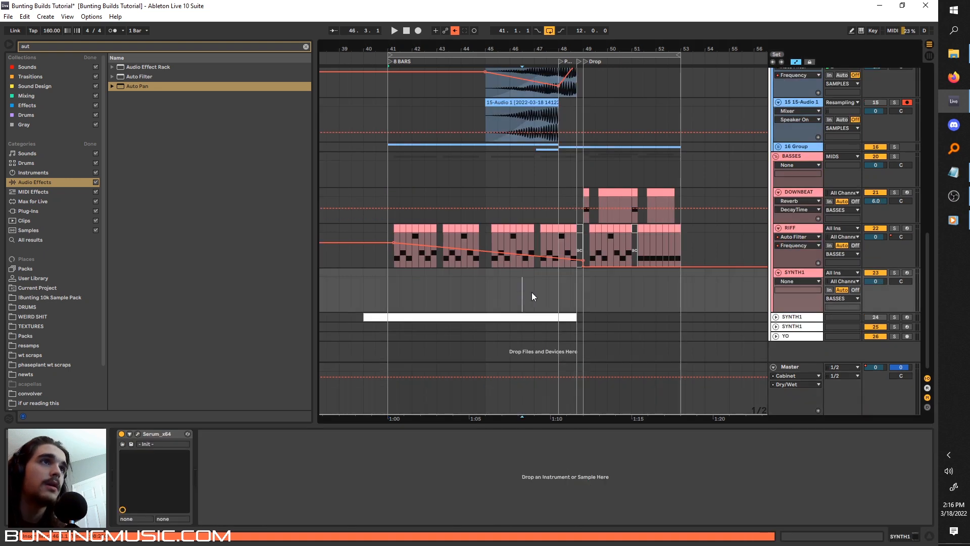
pyautogui.press('space')
pyautogui.click(789, 366)
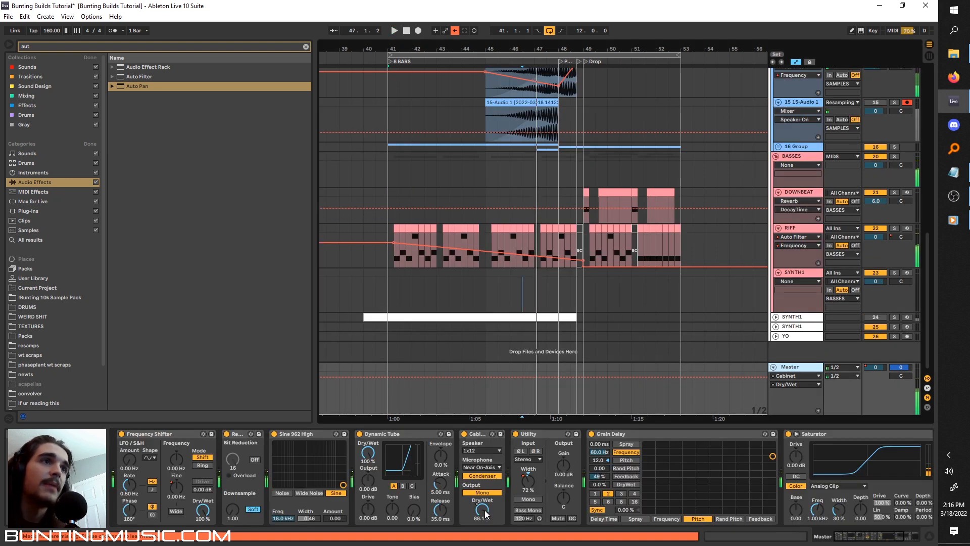
pyautogui.press('space')
pyautogui.press('space')
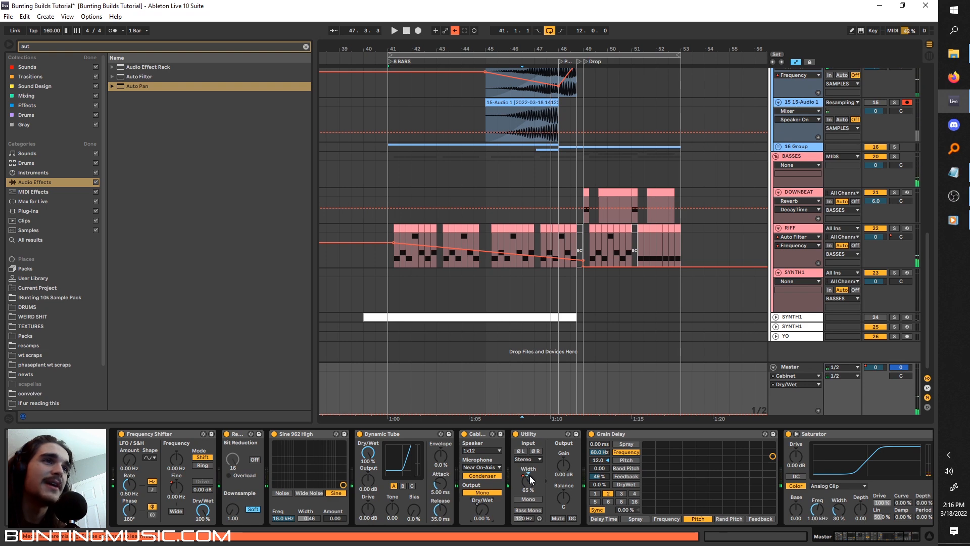
# Narrow the Master track's Utility stereo width to 0% and play the end of the build
pyautogui.moveTo(530, 480); pyautogui.dragTo(530, 487)
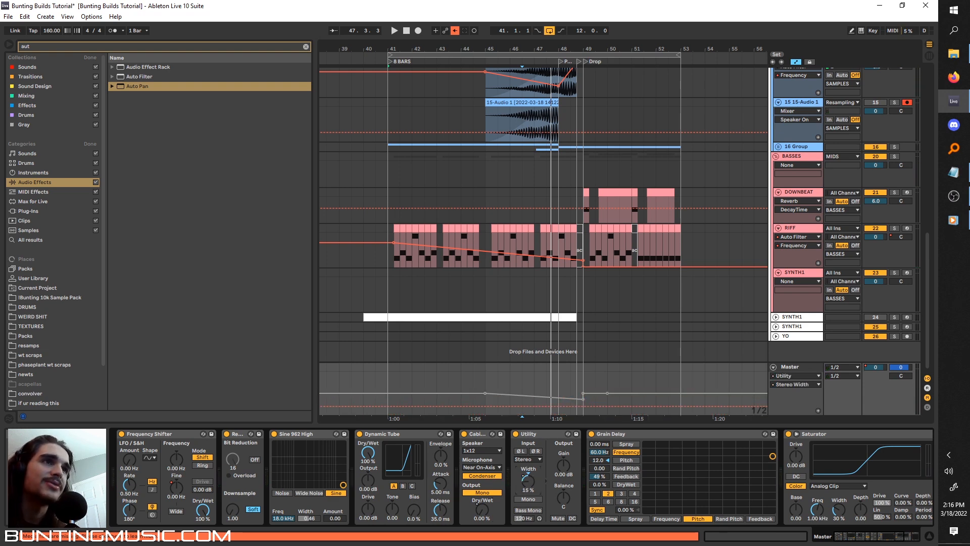
pyautogui.click(545, 375)
pyautogui.press('space')
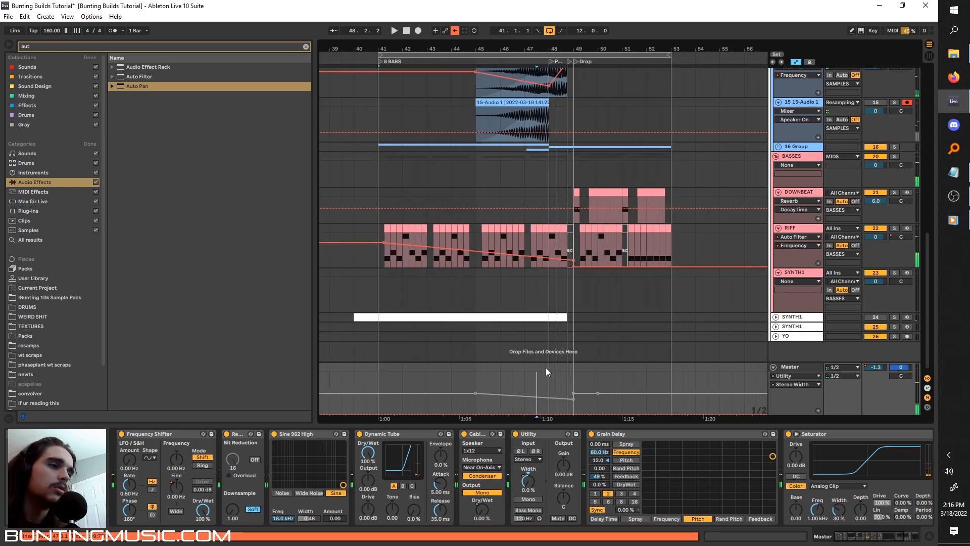
pyautogui.click(521, 395)
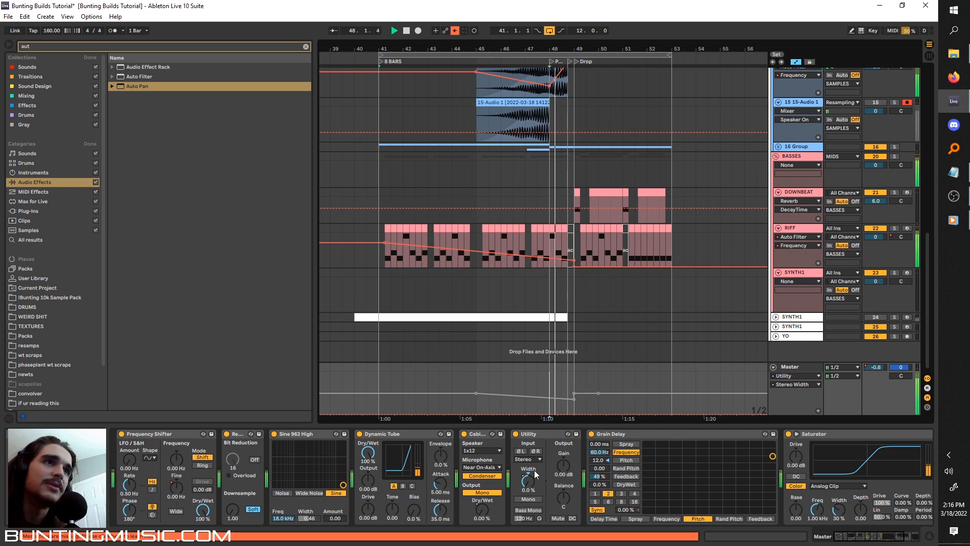
# Turn off the Reverb on the DOWNBEAT track and play through the drop
pyautogui.press('space')
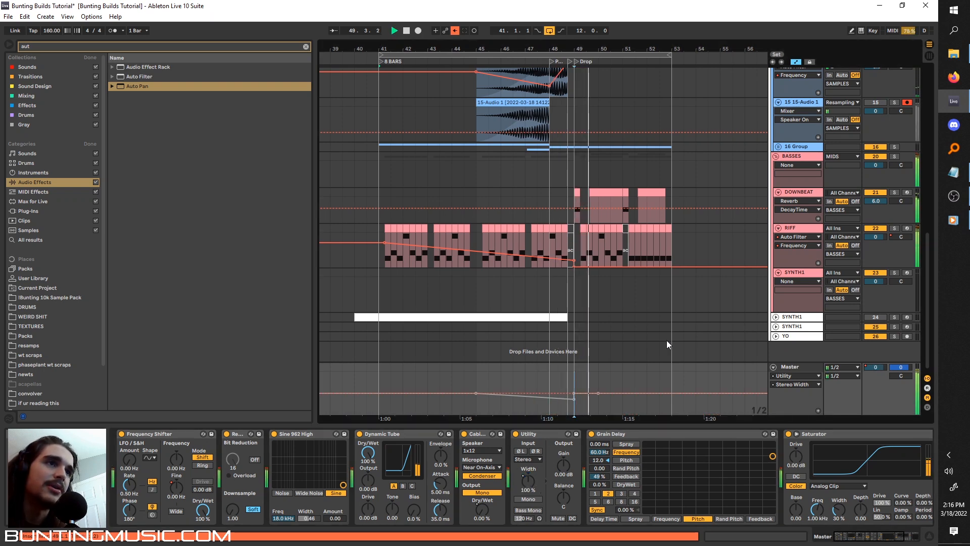
pyautogui.press('space')
pyautogui.click(799, 192)
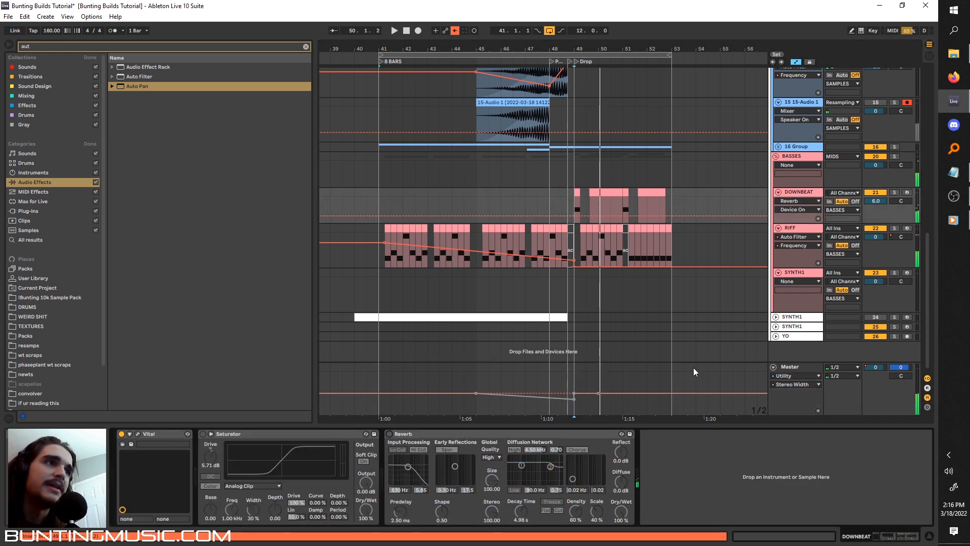
pyautogui.click(781, 367)
pyautogui.press('space')
pyautogui.press('space')
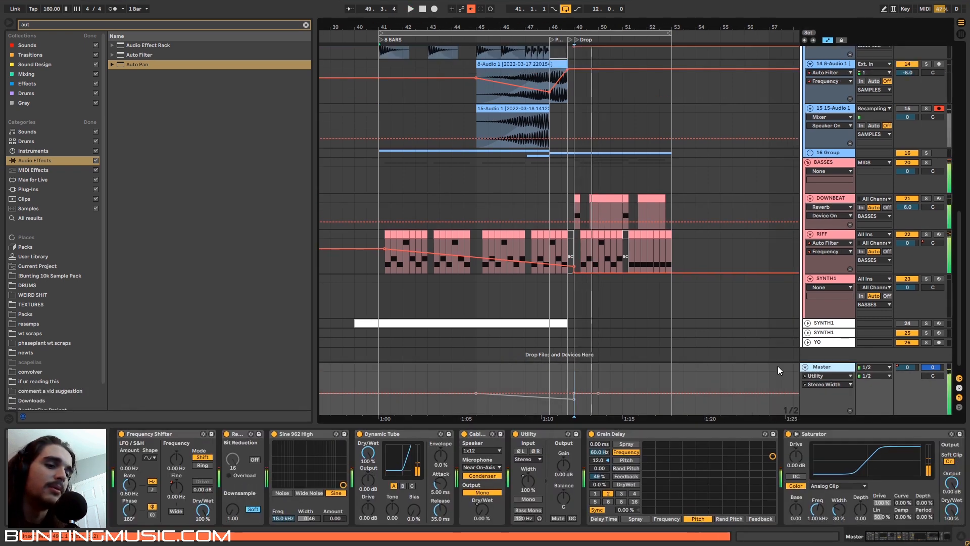
pyautogui.scroll(2, 728, 349)
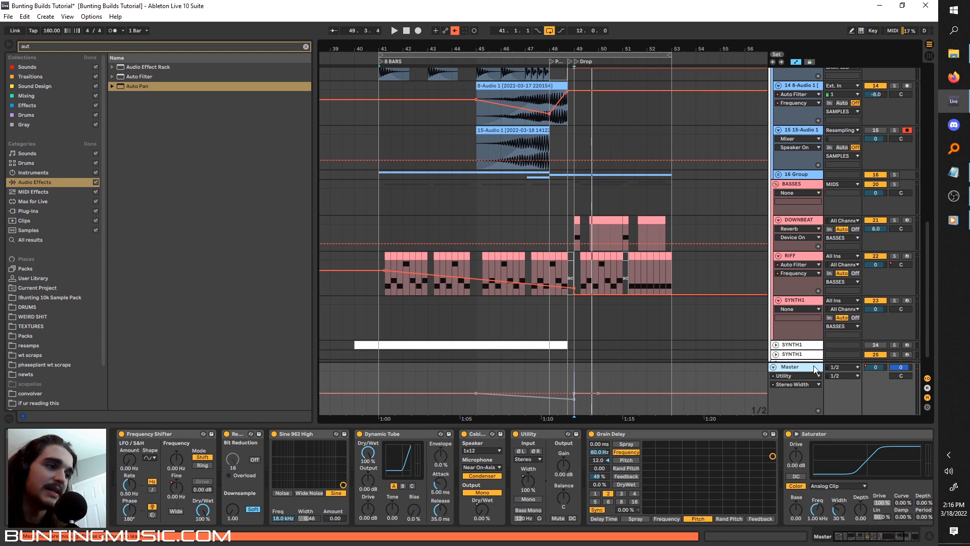
# Raise the Master track's Cabinet dry/wet to 100% while playing from bar 45, and switch the Cabinet off
pyautogui.click(478, 375)
pyautogui.press('space')
pyautogui.moveTo(477, 499); pyautogui.dragTo(477, 448)
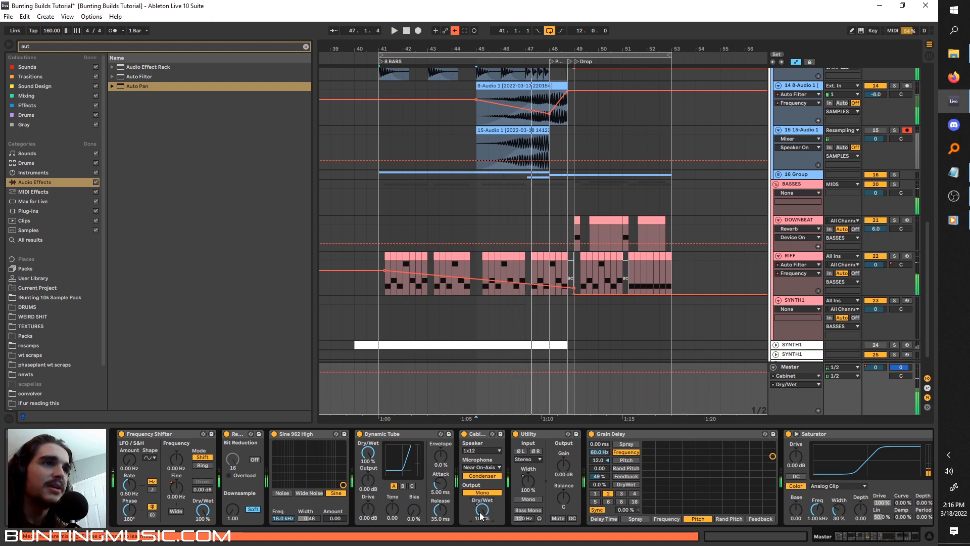
pyautogui.press('space')
pyautogui.press('space')
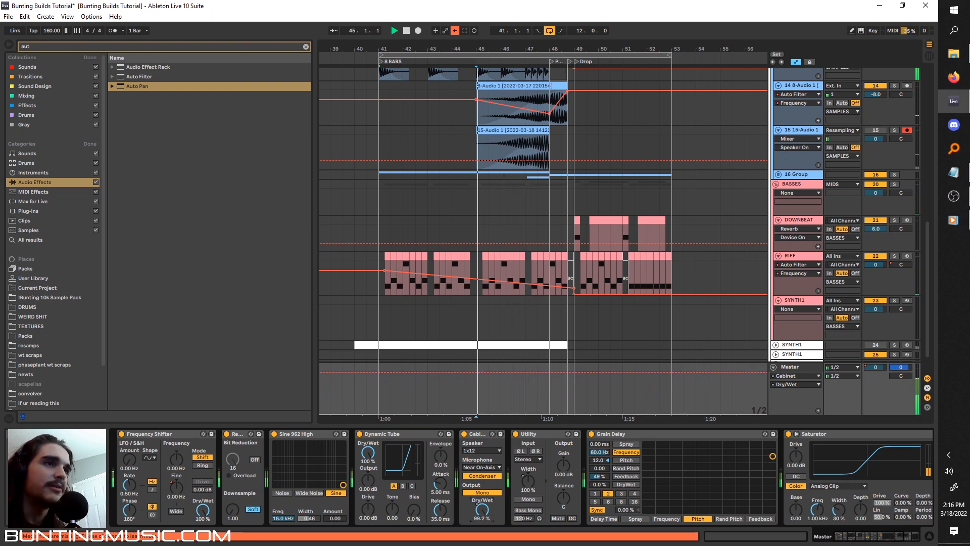
pyautogui.click(464, 434)
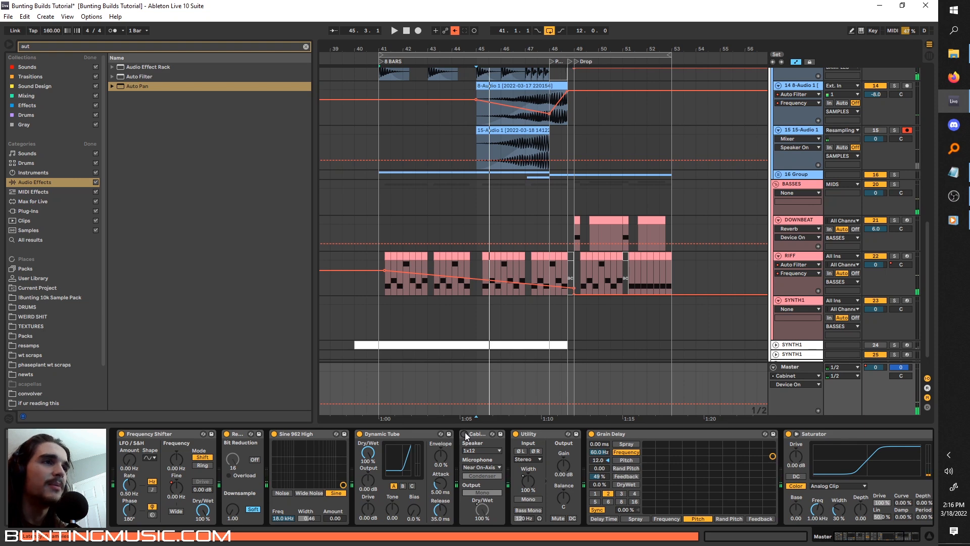
# Try a higher bias on the Master track's Dynamic Tube while the build plays, and return it to 0%
pyautogui.click(500, 373)
pyautogui.press('space')
pyautogui.moveTo(414, 509); pyautogui.dragTo(414, 470)
pyautogui.press('space')
pyautogui.press('space')
pyautogui.moveTo(414, 508); pyautogui.dragTo(414, 544)
pyautogui.press('space')
# Try the Redux downsampling and the Frequency Shifter's fine frequency on the Master track while playing the build into the drop
pyautogui.moveTo(232, 510)
pyautogui.mouseDown()
pyautogui.moveTo(233, 462)
pyautogui.moveTo(233, 515)
pyautogui.mouseUp()
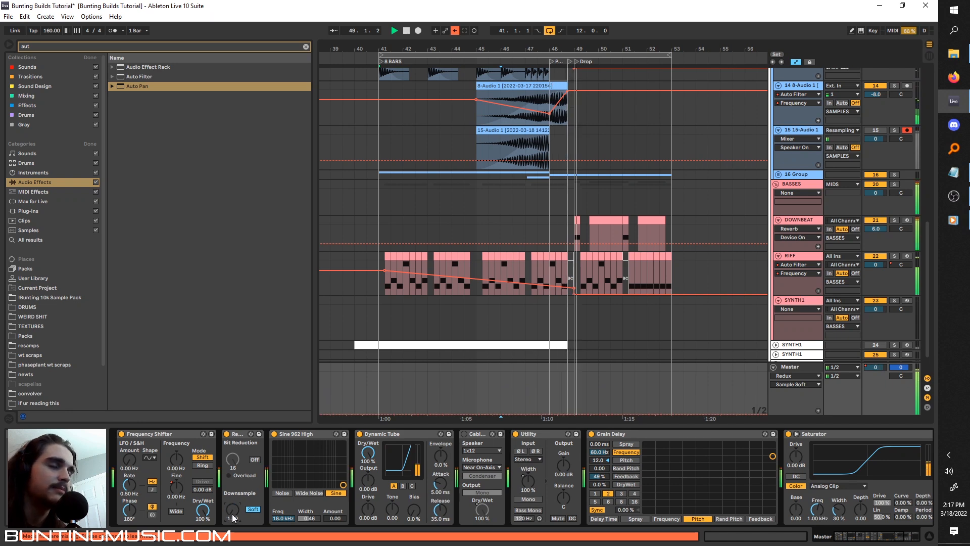
pyautogui.press('space')
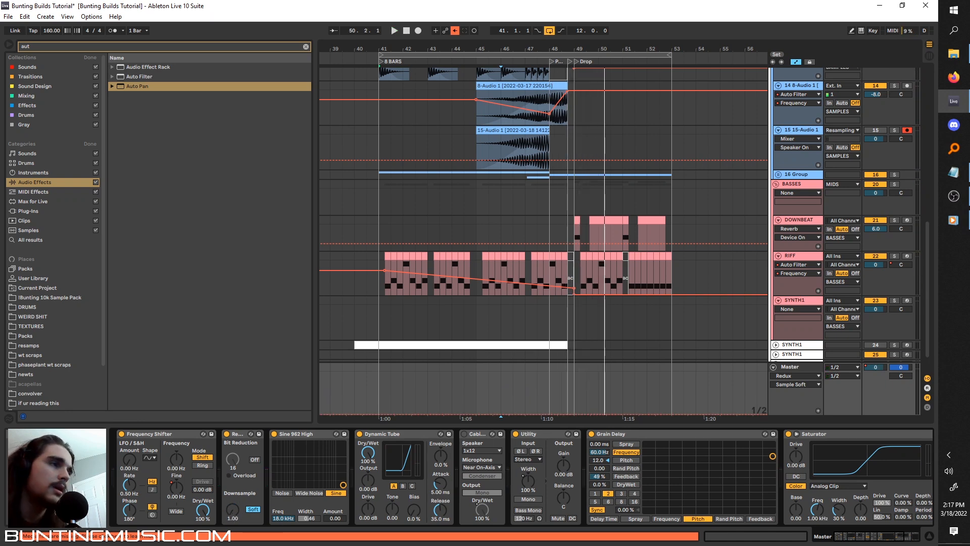
pyautogui.click(172, 492)
pyautogui.press('space')
pyautogui.moveTo(172, 492)
pyautogui.mouseDown()
pyautogui.moveTo(172, 458)
pyautogui.moveTo(174, 492)
pyautogui.mouseUp()
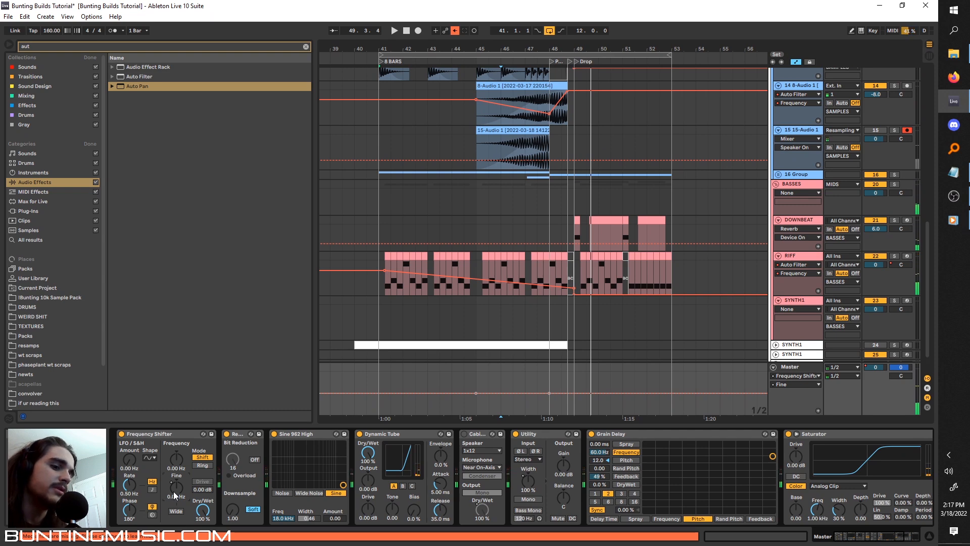
pyautogui.press('space')
# Examine the effect chains of the RIFF, DOWNBEAT and SAMPLES tracks, including the SAMPLES track's Auto Filter, Delay and Reverb
pyautogui.scroll(2, 373, 263)
pyautogui.click(373, 314)
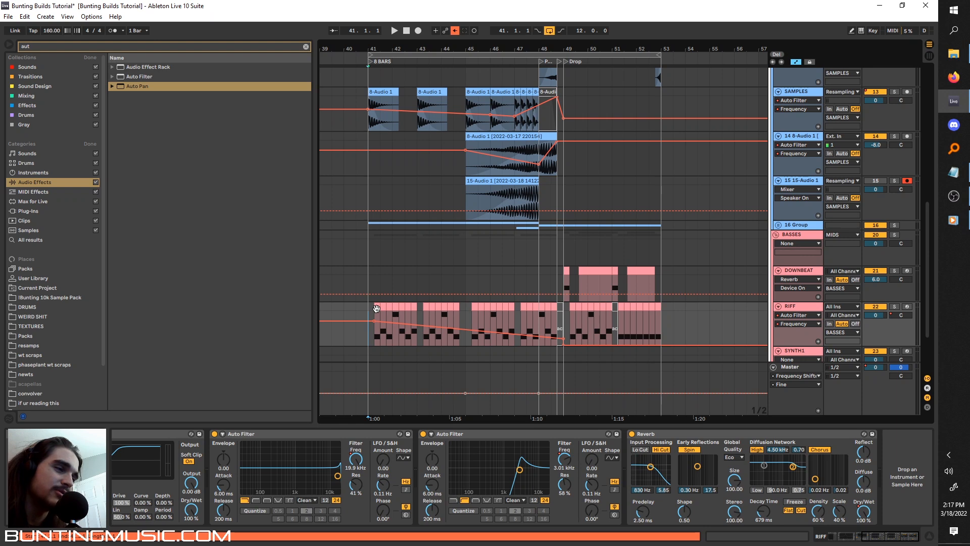
pyautogui.click(367, 280)
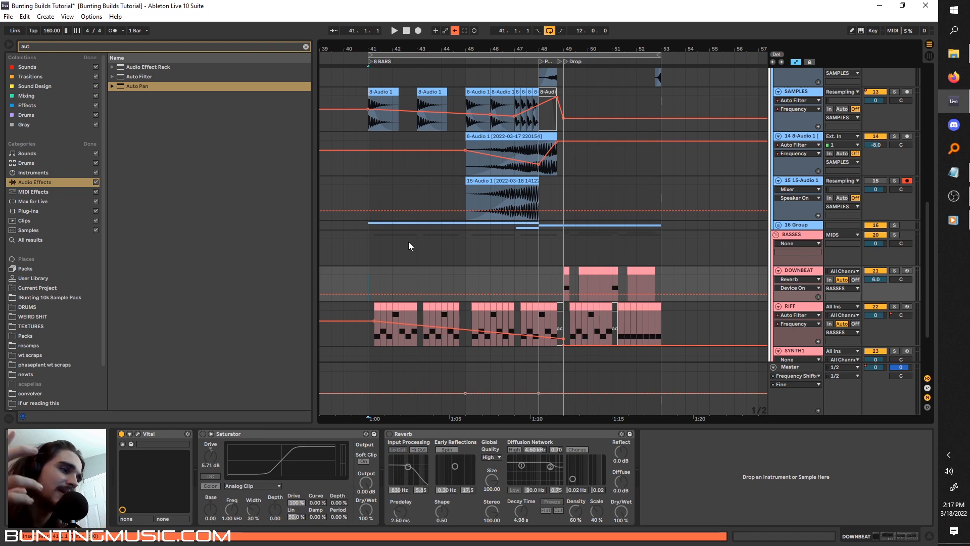
pyautogui.scroll(3, 678, 151)
pyautogui.click(791, 143)
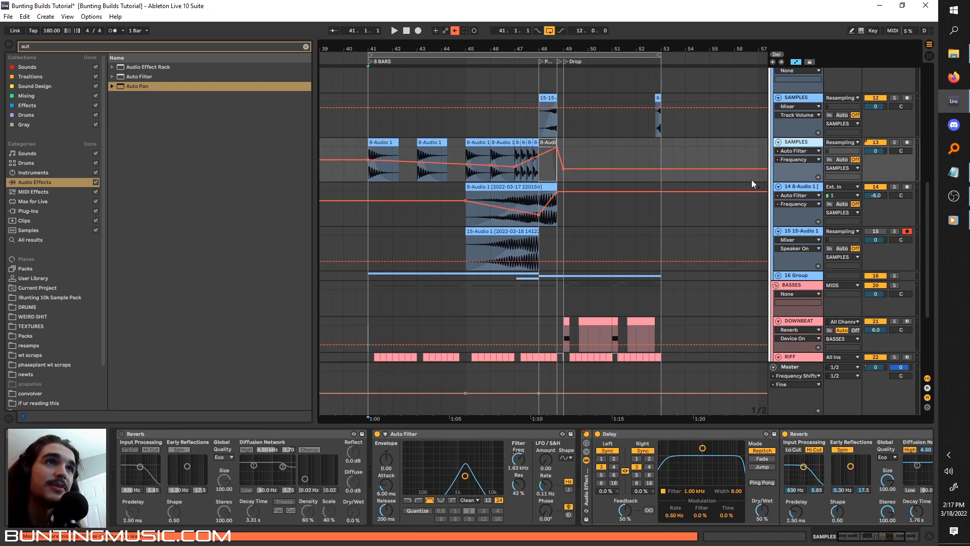
pyautogui.moveTo(859, 535); pyautogui.dragTo(874, 536)
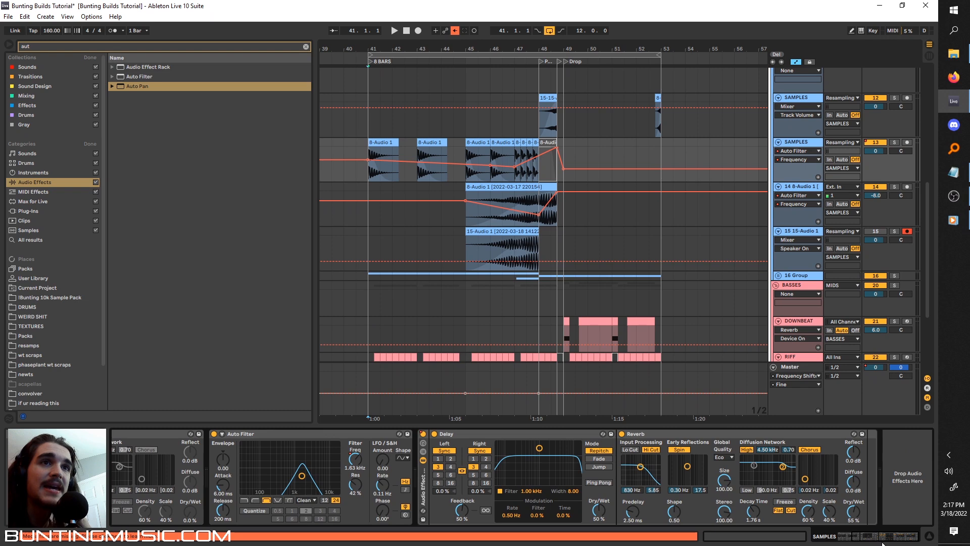
pyautogui.scroll(-2, 524, 258)
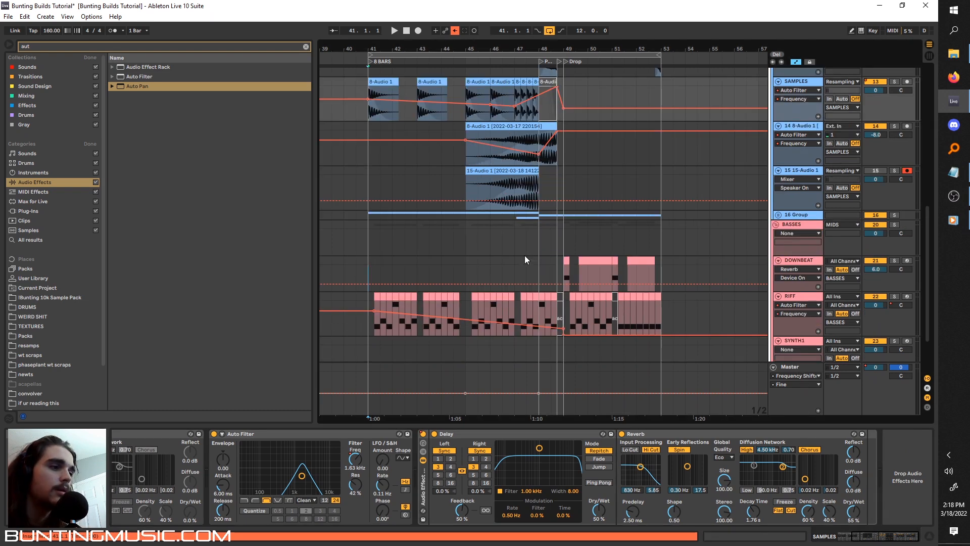
# Play the last beats of bar 47, and play from the PREDROP marker at bar 48 into the drop
pyautogui.scroll(1, 524, 258)
pyautogui.click(526, 223)
pyautogui.press('space')
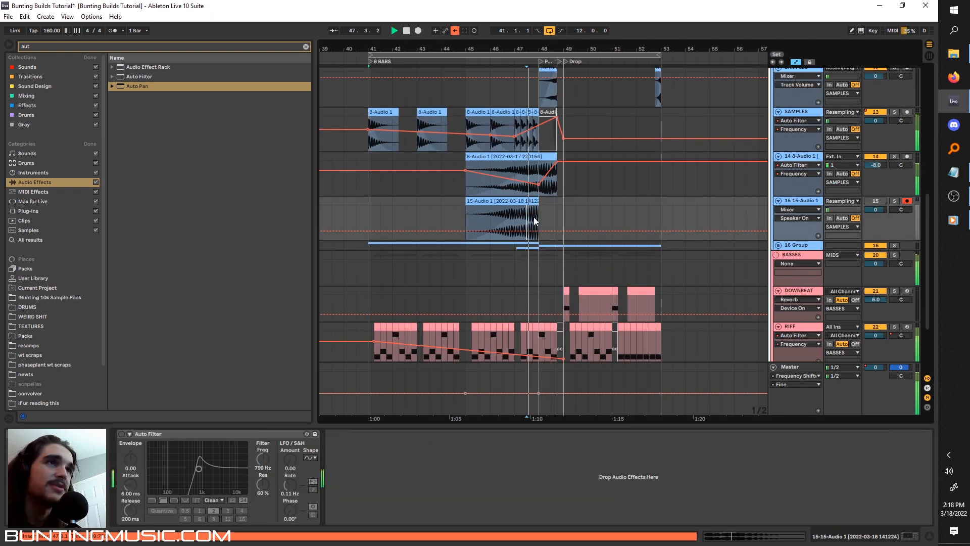
pyautogui.click(537, 215)
pyautogui.scroll(2, 537, 216)
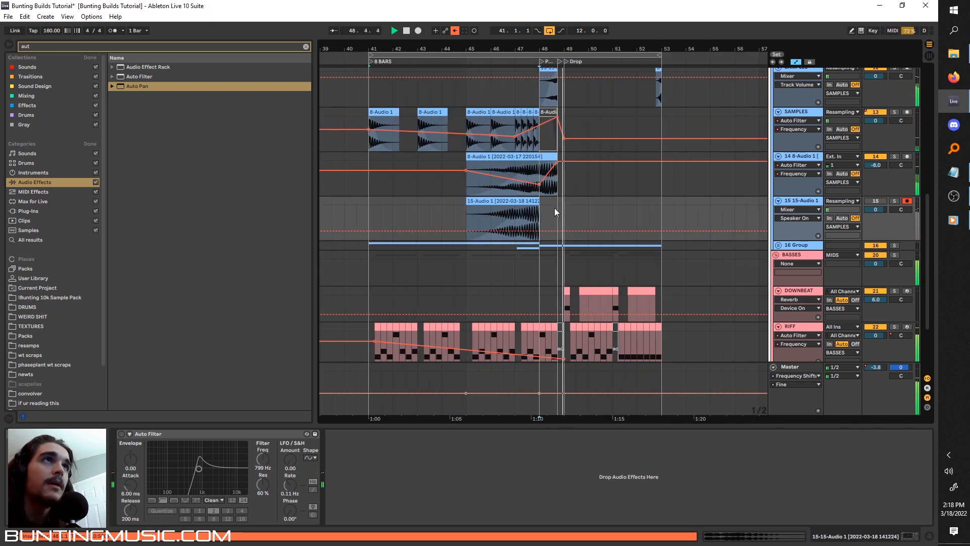
pyautogui.press('space')
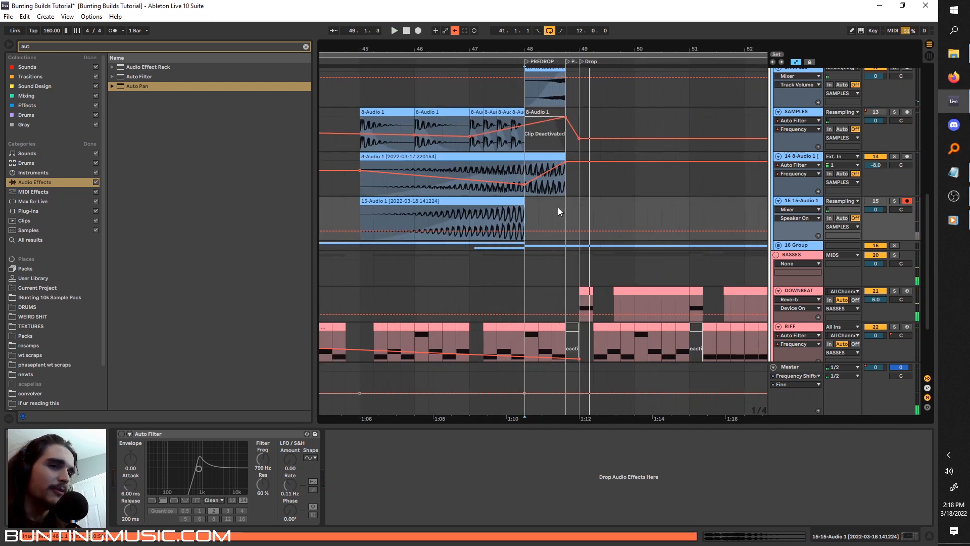
# Find the Build section at bar 61 and play its opening bars
pyautogui.scroll(-3, 559, 209)
pyautogui.hscroll(5, 566, 253)
pyautogui.hscroll(4, 569, 239)
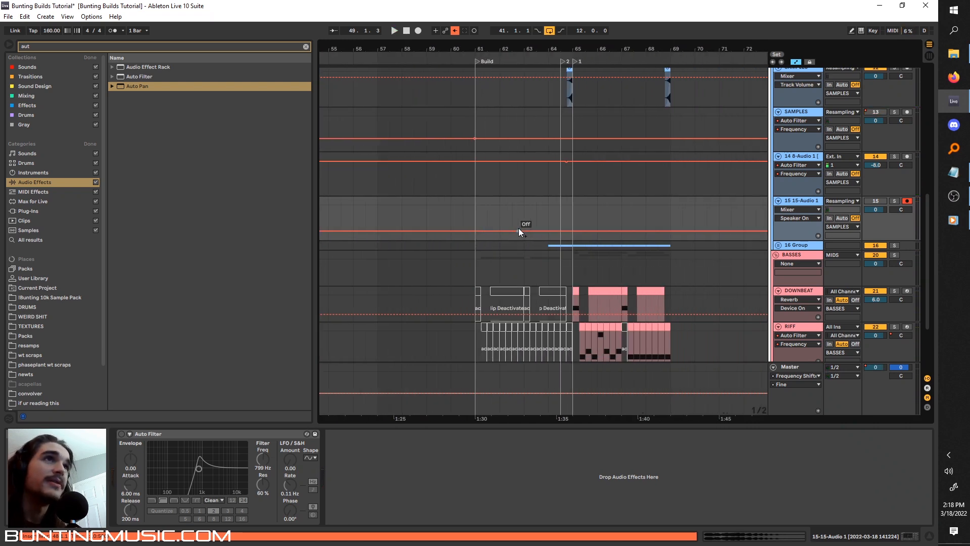
pyautogui.click(465, 201)
pyautogui.press('space')
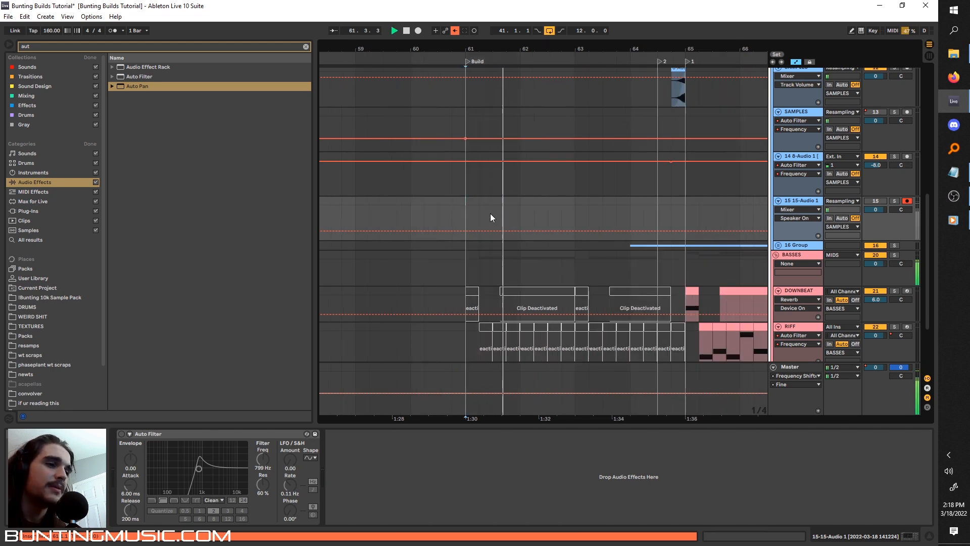
pyautogui.scroll(2, 490, 217)
pyautogui.scroll(-1, 490, 214)
pyautogui.press('space')
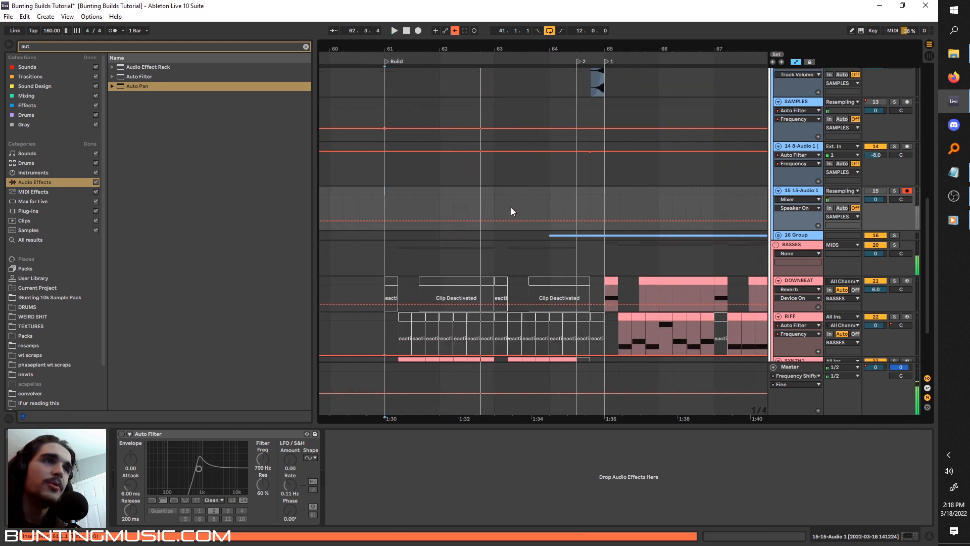
# Play the whole Build section from bar 61 into the drop at bar 65
pyautogui.click(384, 199)
pyautogui.press('space')
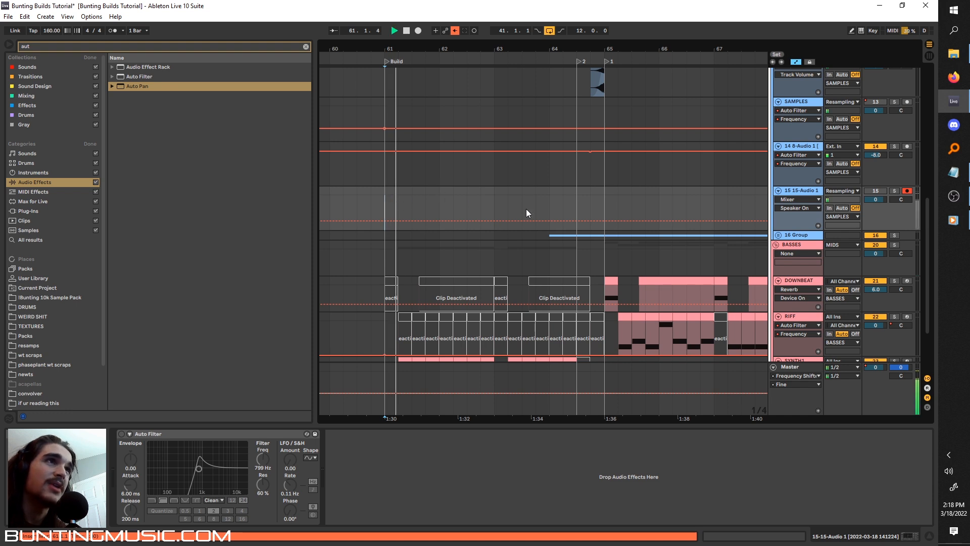
pyautogui.scroll(-3, 526, 218)
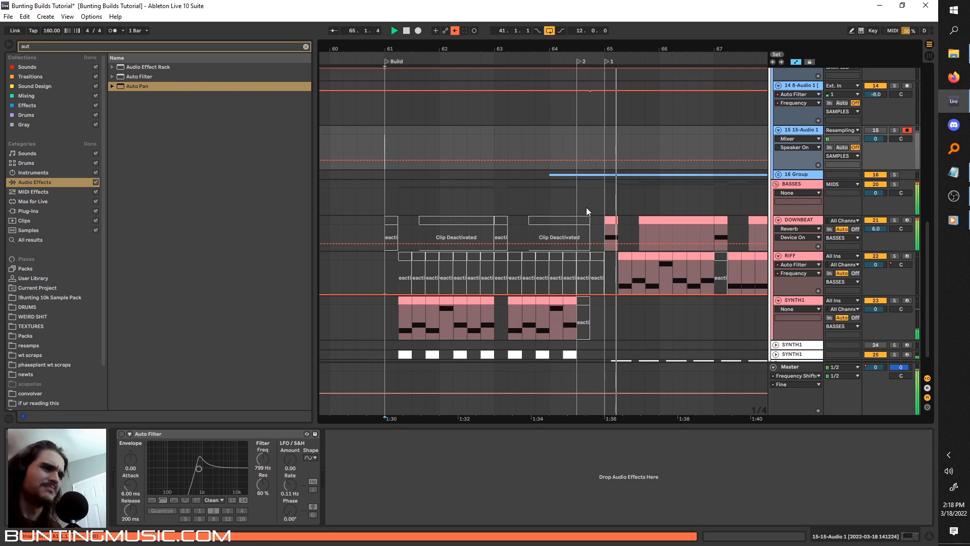
pyautogui.press('space')
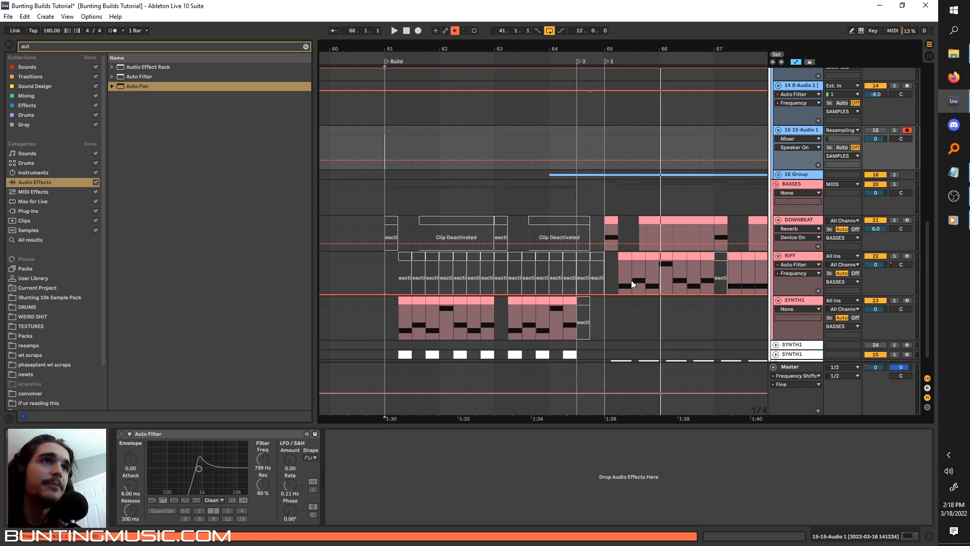
# Duplicate the SYNTH1 pattern of bars 61 to 63 so it continues up to bar 65, and play it into the drop
pyautogui.moveTo(491, 318); pyautogui.dragTo(381, 297)
pyautogui.hotkey('ctrl', 'd')
pyautogui.click(499, 323)
pyautogui.press('space')
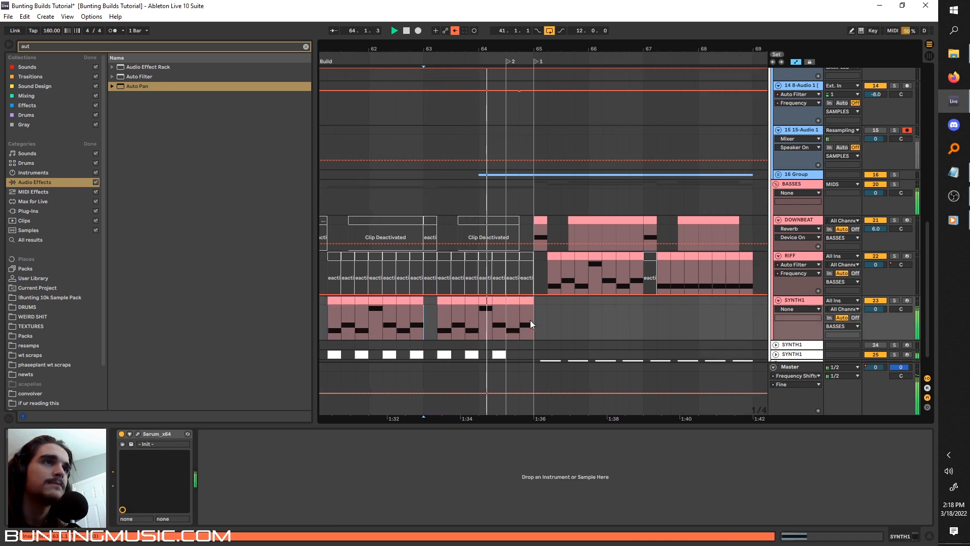
pyautogui.click(509, 323)
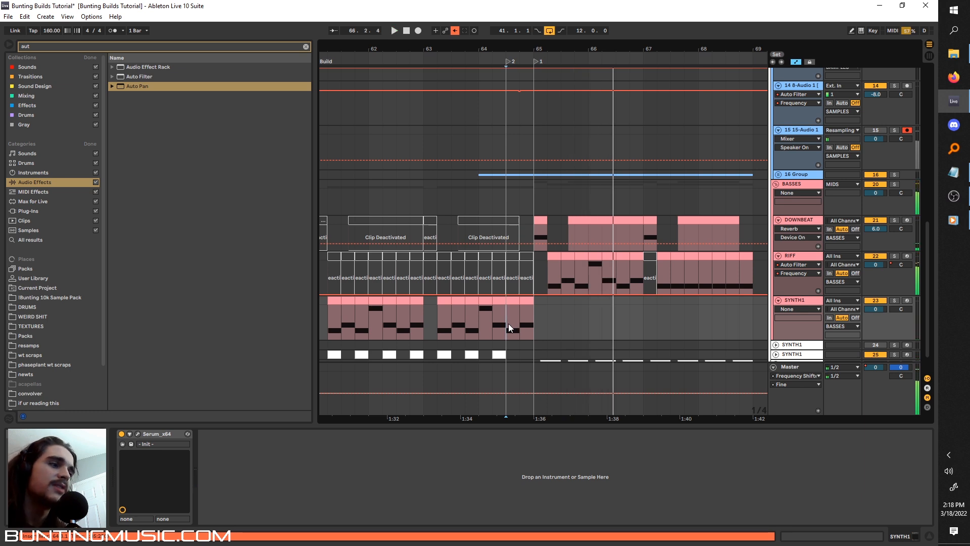
# Deactivate the SYNTH1 clips between the markers 2 and 1, from 64.3 to bar 65
pyautogui.scroll(2, 508, 323)
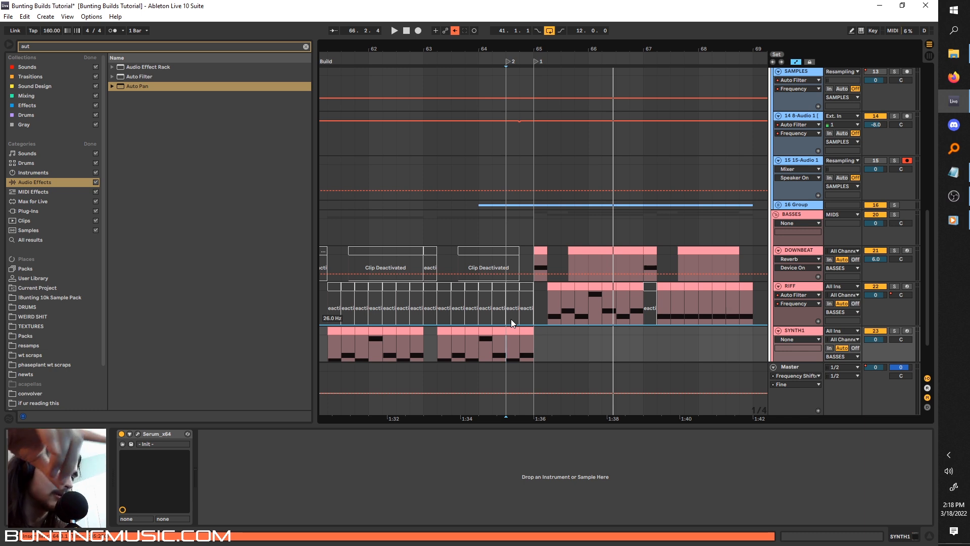
pyautogui.moveTo(530, 341); pyautogui.dragTo(507, 338)
pyautogui.press('0')
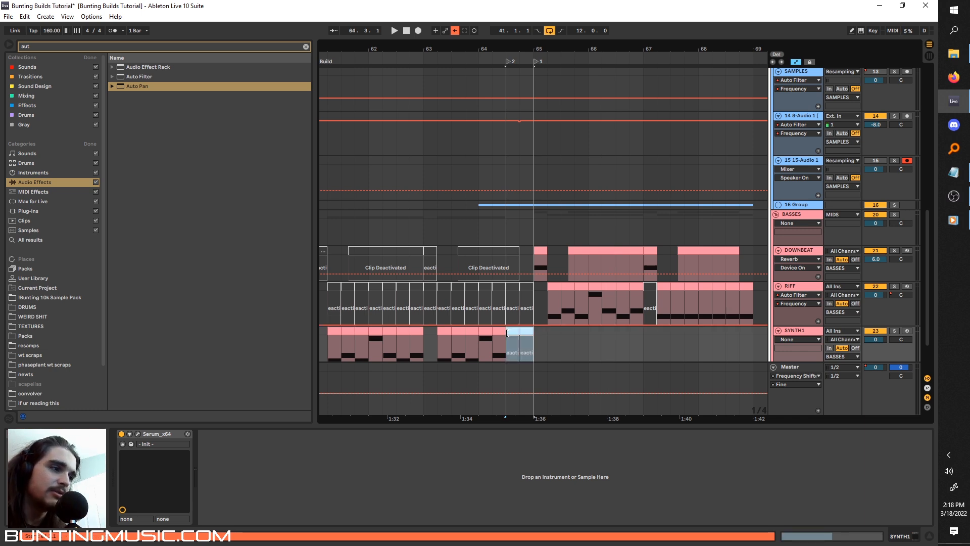
# Play the short sample clip on the SAMPLES track just before the drop at bar 65
pyautogui.click(508, 264)
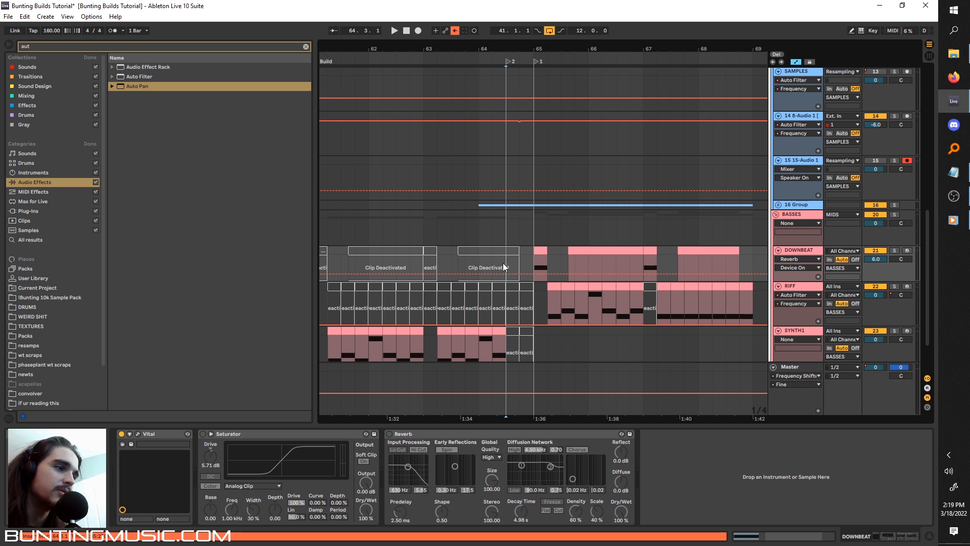
pyautogui.scroll(5, 504, 267)
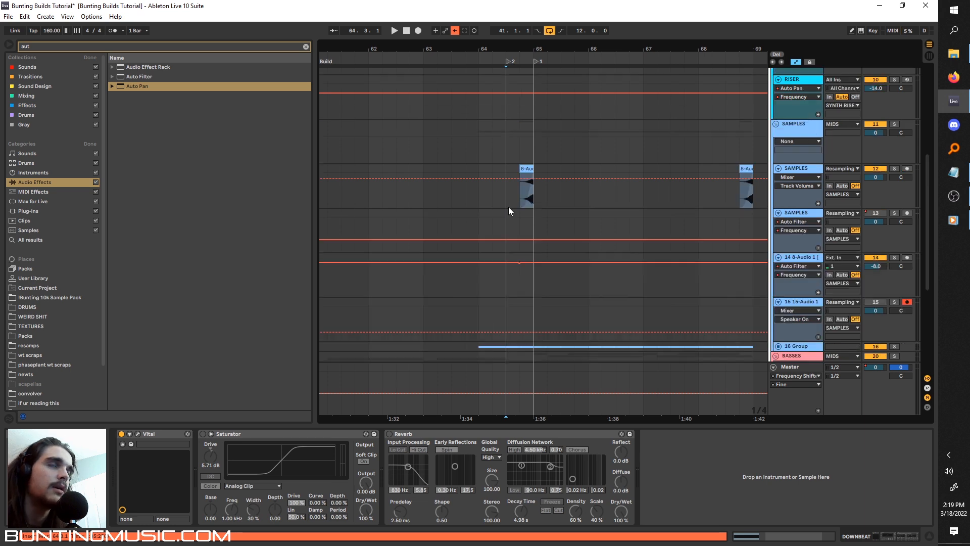
pyautogui.click(521, 198)
pyautogui.press('space')
pyautogui.press('space')
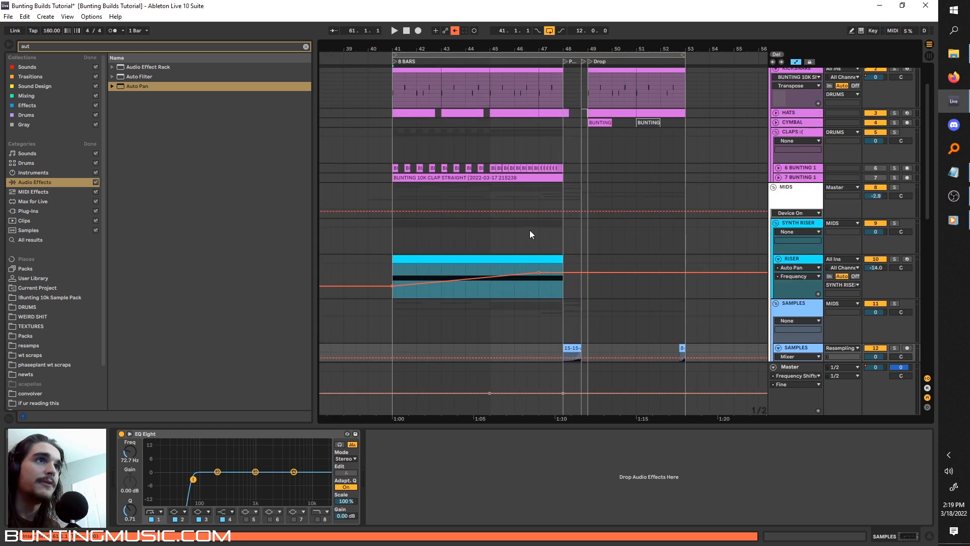
# Play the first build from bar 47 through PREDROP into the drop, following the RISER and SAMPLES tracks
pyautogui.click(537, 233)
pyautogui.scroll(3, 540, 235)
pyautogui.press('space')
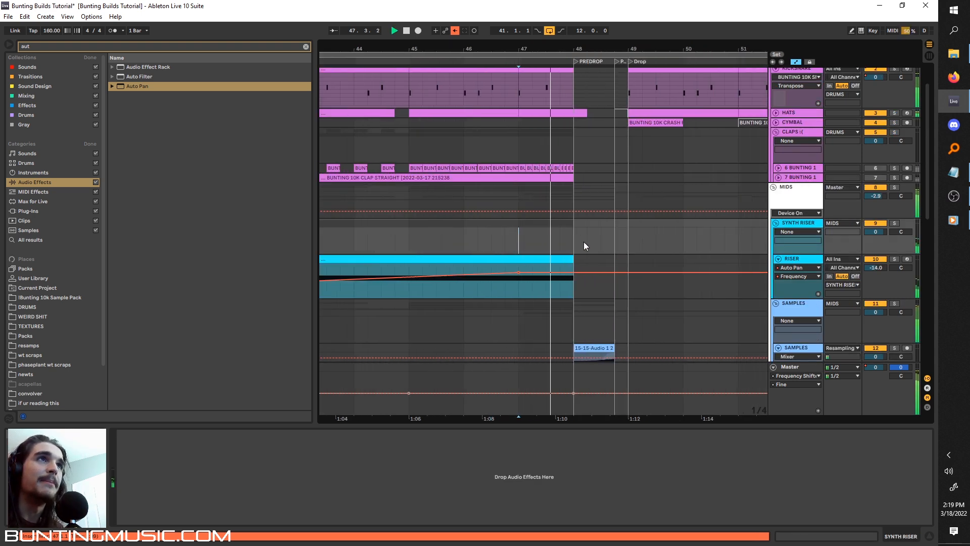
pyautogui.scroll(-3, 581, 222)
pyautogui.hscroll(2, 565, 229)
pyautogui.scroll(-4, 560, 233)
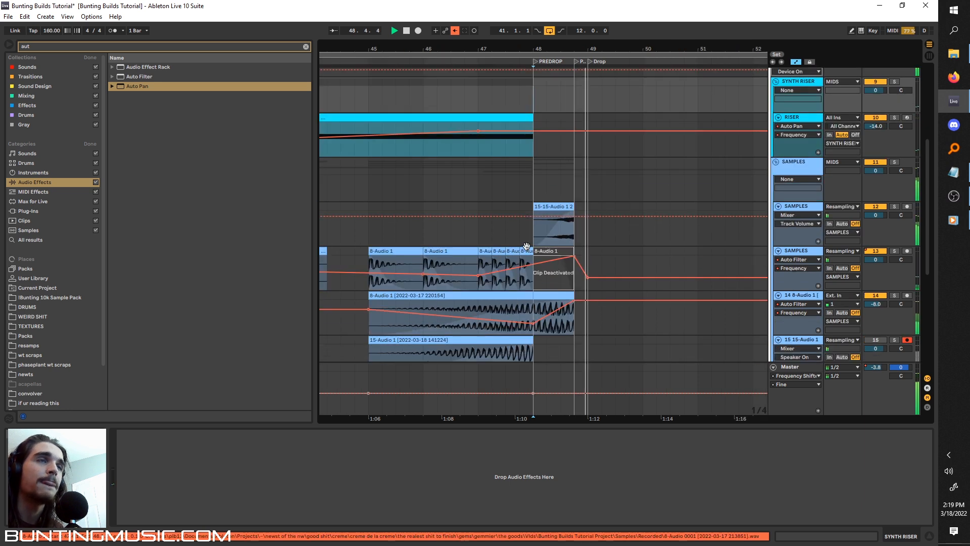
pyautogui.click(502, 238)
pyautogui.press('space')
# Play the short gap from the PREPREDROP marker at 48.4 into the drop
pyautogui.scroll(2, 534, 226)
pyautogui.click(581, 228)
pyautogui.scroll(2, 581, 229)
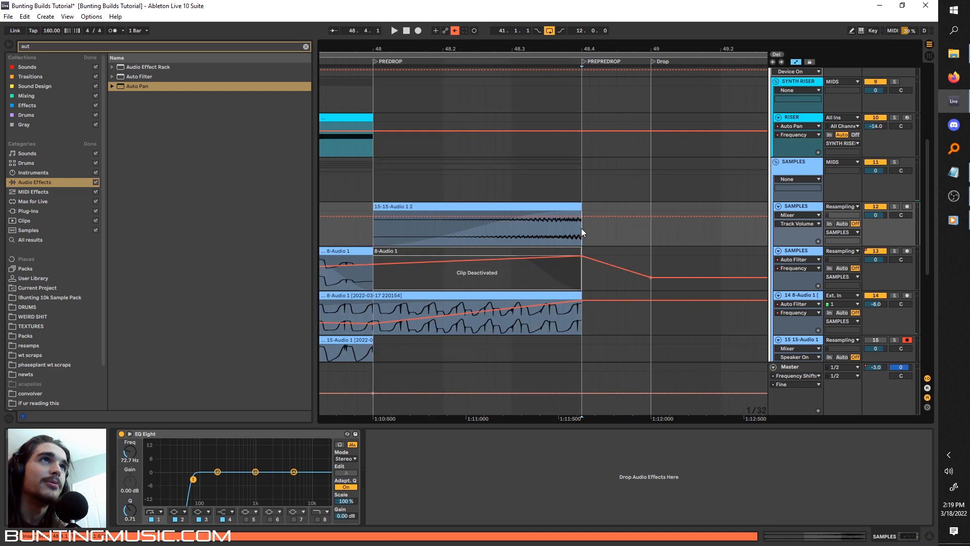
pyautogui.press('space')
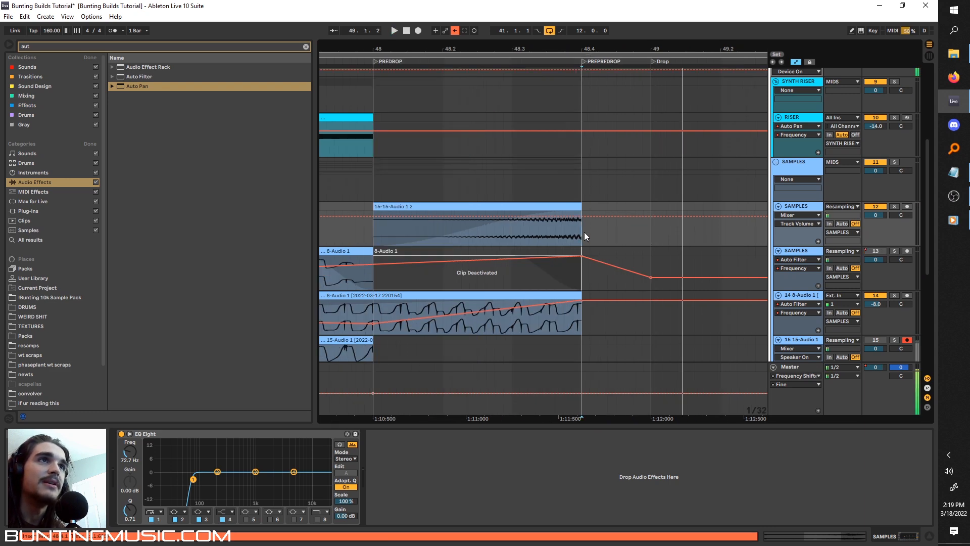
# Duplicate the opening half bar of the KICKSNARE clip at bar 41 and start playback of the build
pyautogui.scroll(-2, 584, 232)
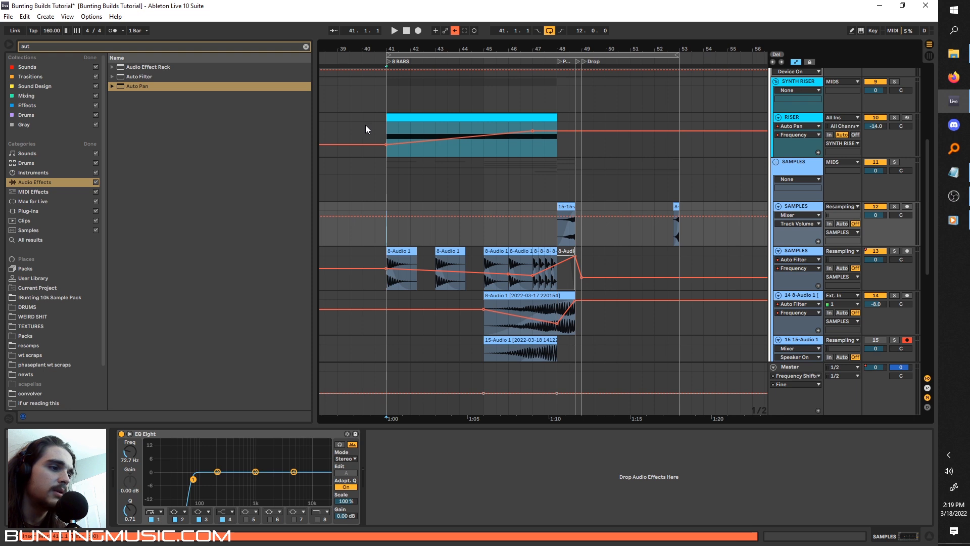
pyautogui.moveTo(402, 141)
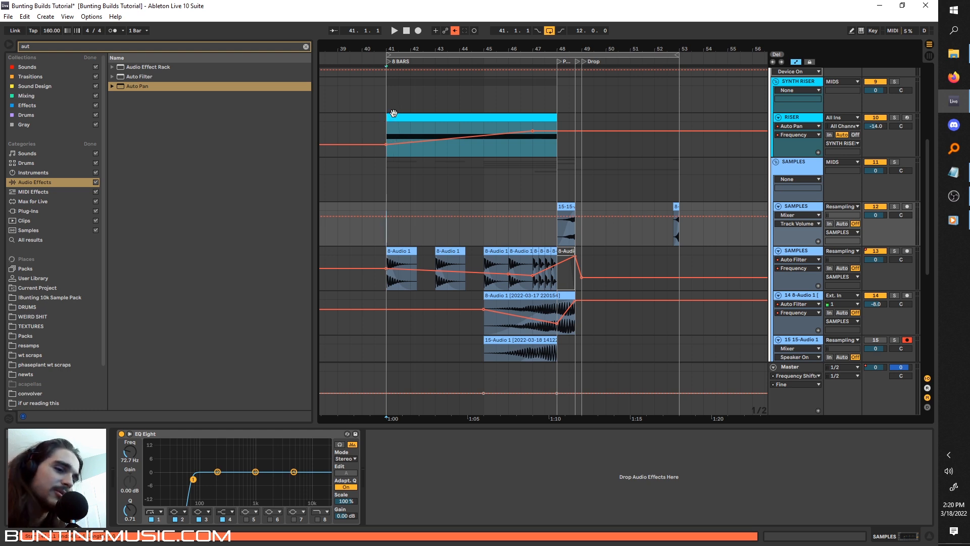
pyautogui.scroll(4, 391, 125)
pyautogui.click(384, 135)
pyautogui.moveTo(401, 121); pyautogui.dragTo(384, 109)
pyautogui.hotkey('ctrl', 'd')
pyautogui.click(391, 126)
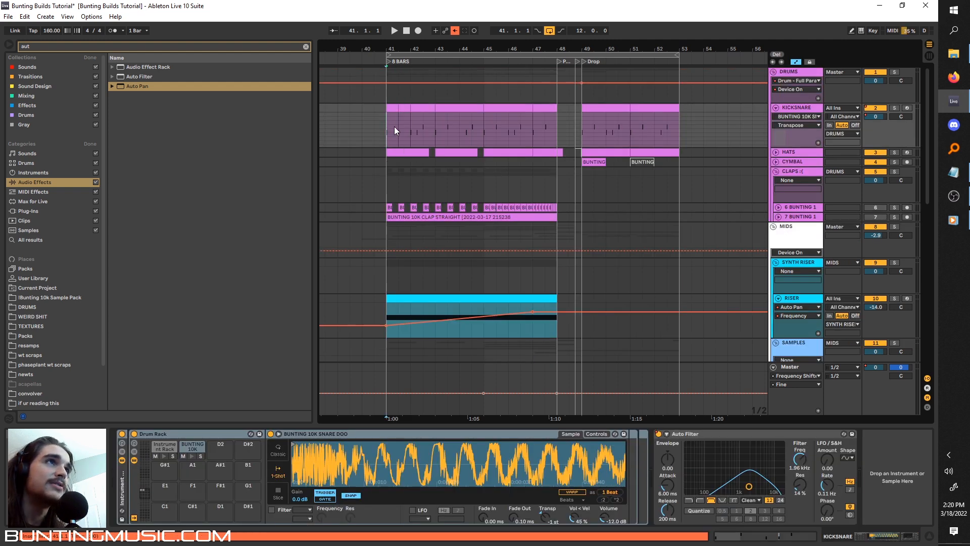
pyautogui.press('space')
# Repeat the half-bar kick pattern along the KICKSNARE clip up to bar 46, and stop playback
pyautogui.scroll(2, 399, 120)
pyautogui.click(406, 107)
pyautogui.hotkey('ctrl', 'd')
pyautogui.hotkey('ctrl', 'd')
pyautogui.hotkey('ctrl', 'd')
pyautogui.hotkey('ctrl', 'd')
pyautogui.moveTo(493, 128); pyautogui.dragTo(514, 130)
pyautogui.hotkey('ctrl', 'd')
pyautogui.hotkey('ctrl', 'z')
pyautogui.hotkey('ctrl', 'd')
pyautogui.hotkey('ctrl', 'd')
pyautogui.hotkey('ctrl', 'd')
pyautogui.hotkey('ctrl', 'd')
pyautogui.hscroll(1, 608, 133)
pyautogui.press('space')
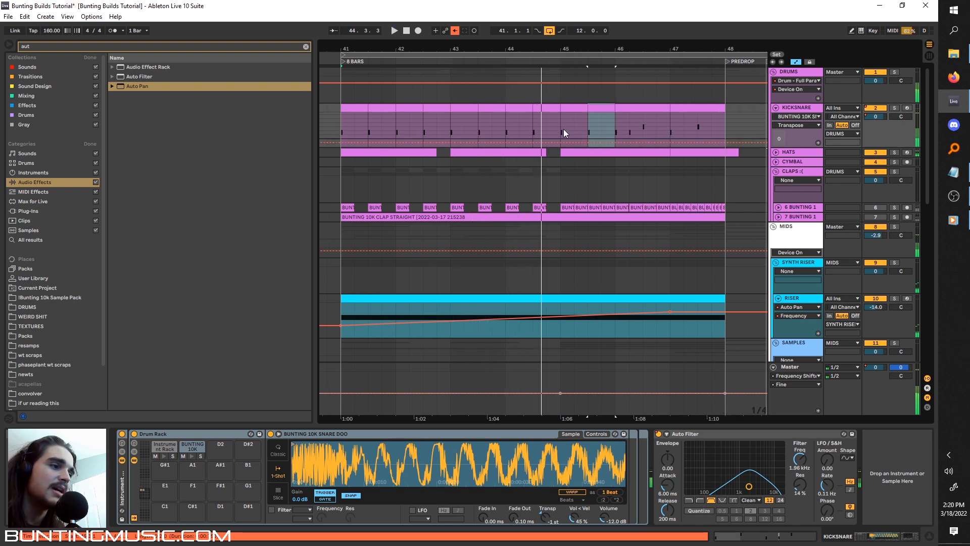
# Examine the layered SAMPLES clips from bar 45 to PREDROP, the SAMPLES effect chain and the Master effects
pyautogui.scroll(-3, 564, 133)
pyautogui.moveTo(927, 175); pyautogui.dragTo(920, 254)
pyautogui.hscroll(1, 620, 214)
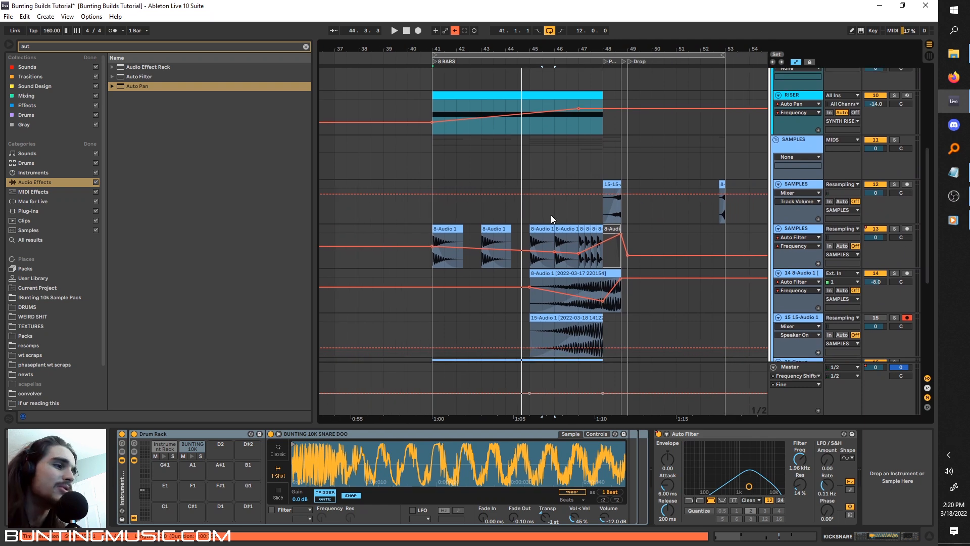
pyautogui.scroll(-2, 550, 214)
pyautogui.moveTo(529, 202); pyautogui.dragTo(593, 192)
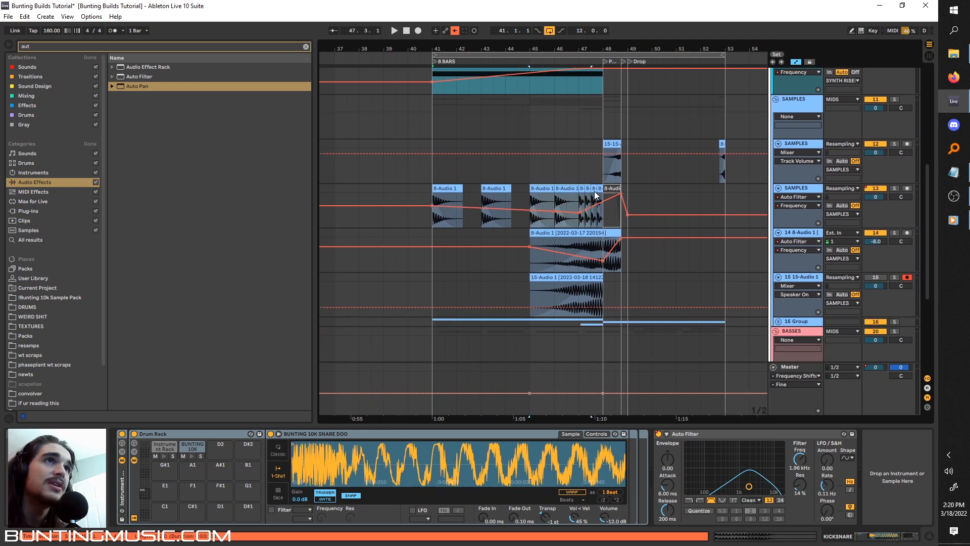
pyautogui.click(601, 210)
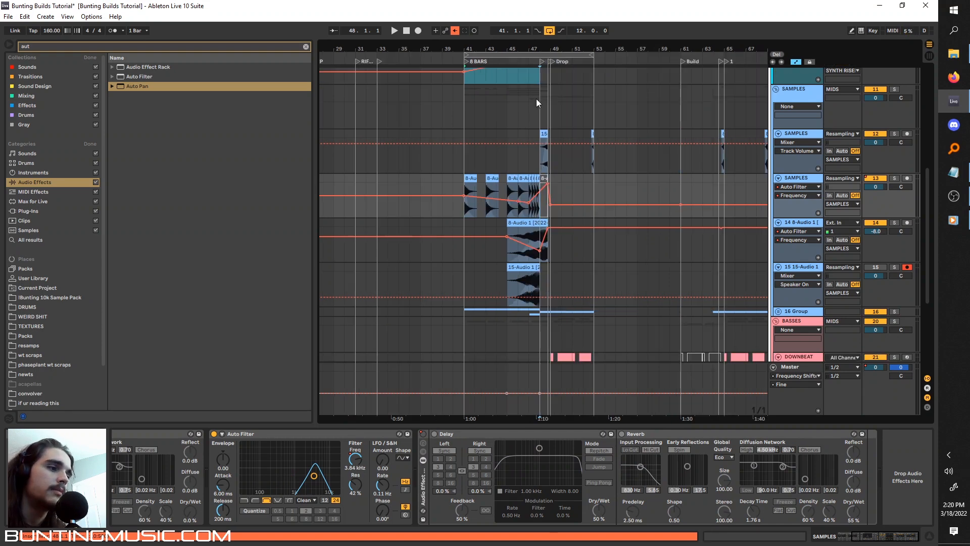
pyautogui.click(460, 175)
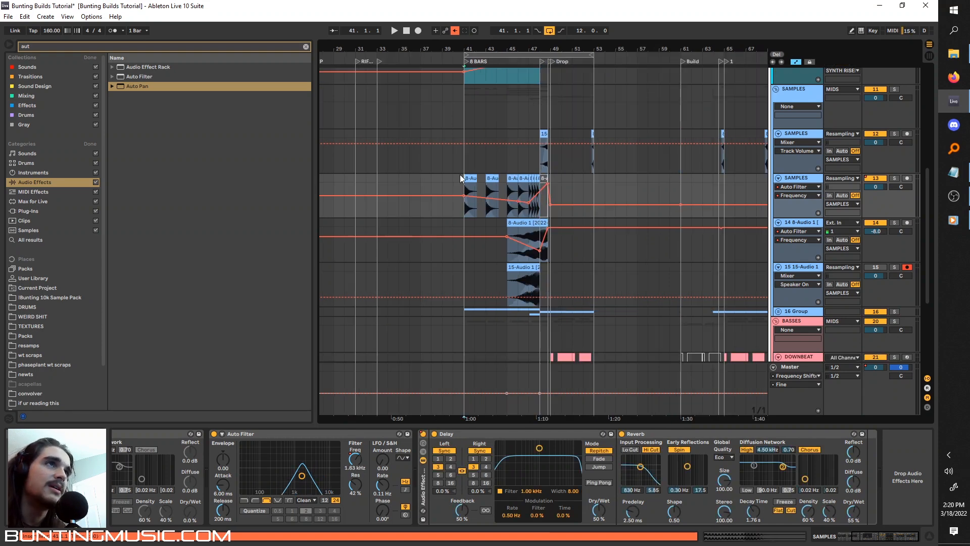
pyautogui.click(807, 366)
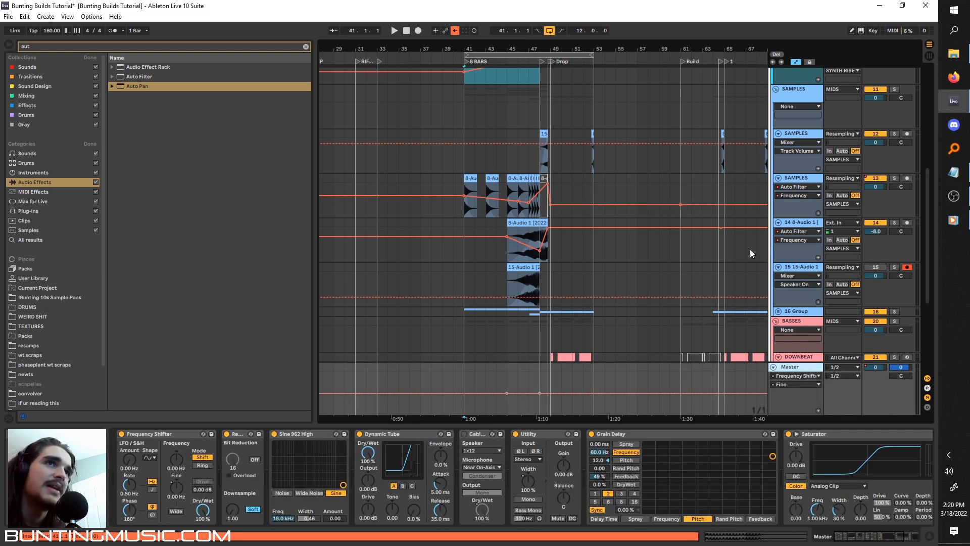
# Solo the RIFF track, play the start of the drop from bar 49, and unsolo the track
pyautogui.scroll(4, 562, 261)
pyautogui.scroll(-3, 557, 274)
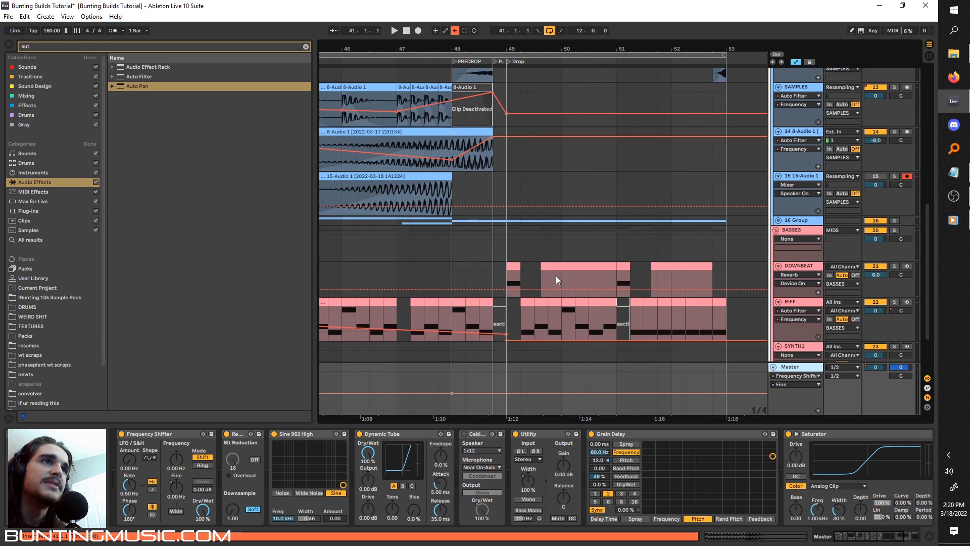
pyautogui.click(506, 276)
pyautogui.click(888, 300)
pyautogui.press('space')
pyautogui.press('space')
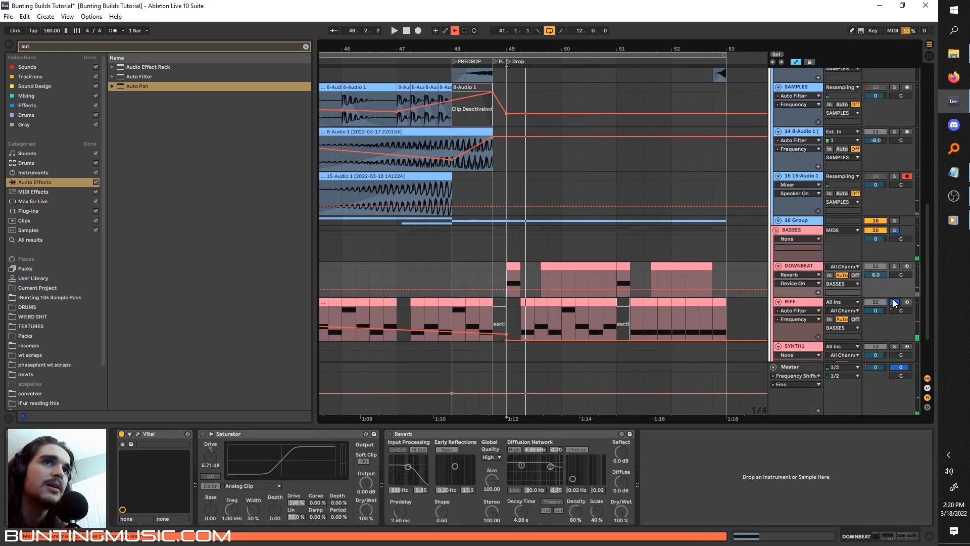
pyautogui.click(894, 300)
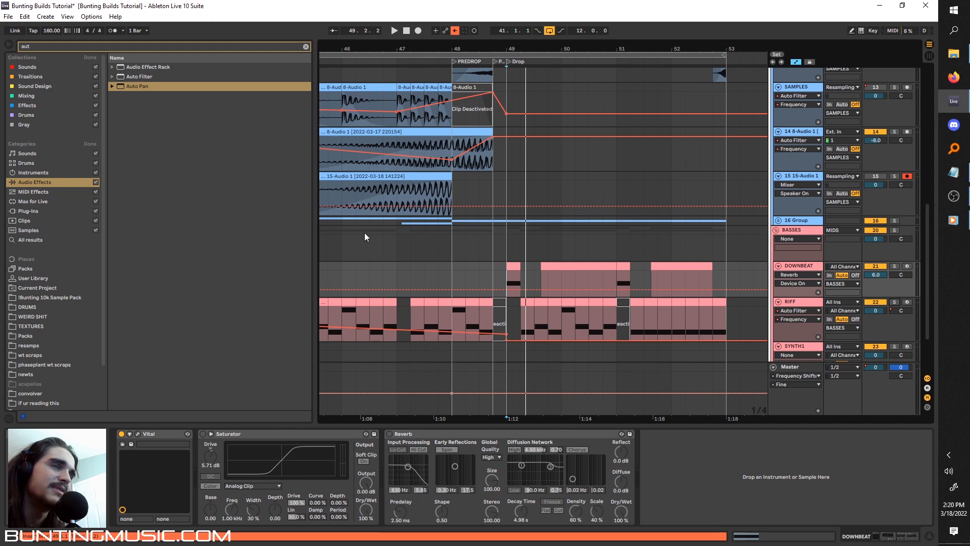
pyautogui.scroll(-3, 452, 276)
pyautogui.click(474, 275)
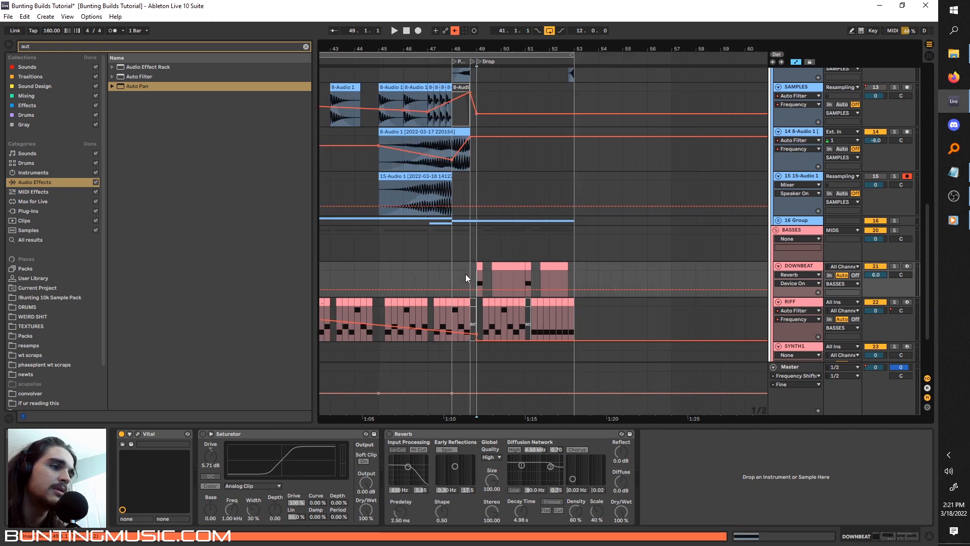
pyautogui.hscroll(-4, 465, 274)
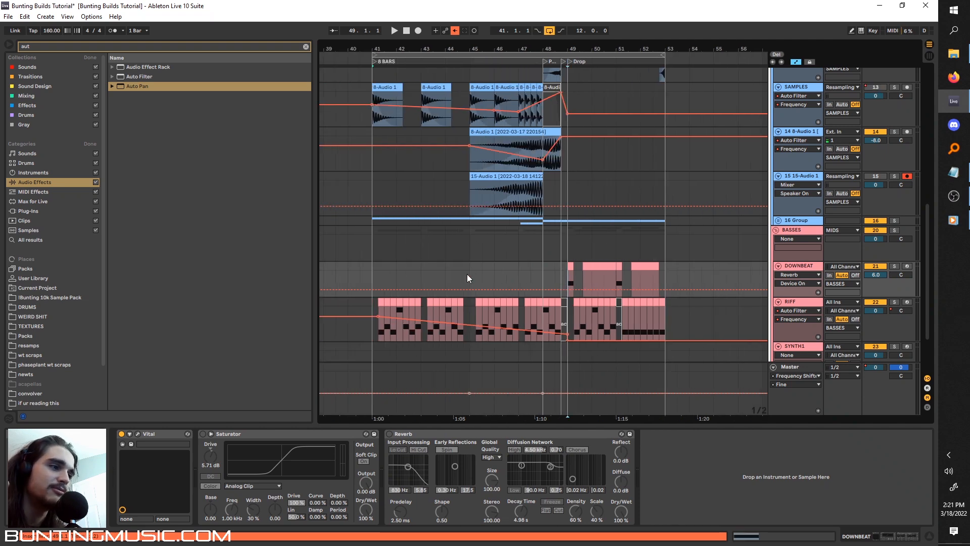